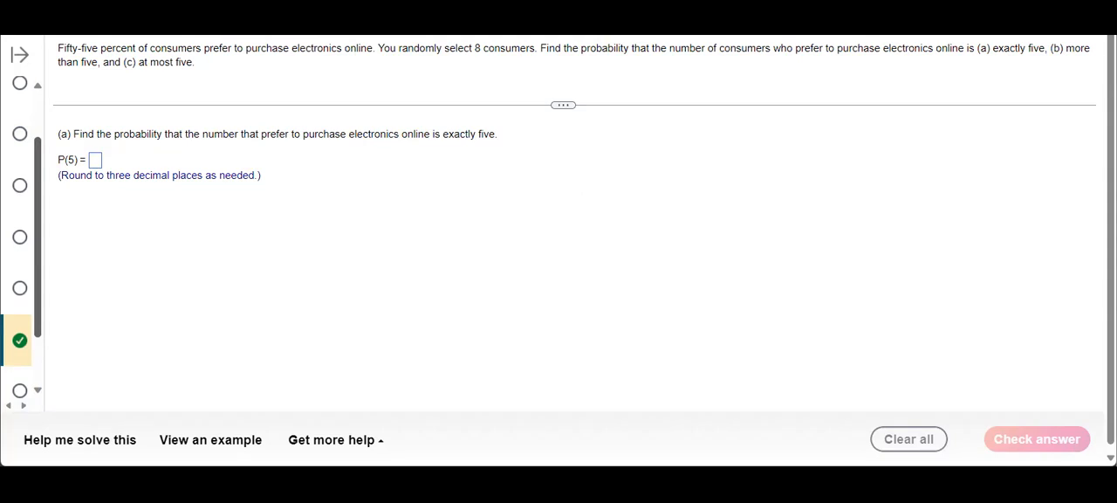
Switch to the blank Excel workbook and list the whole numbers 0 through 8 down column A, in cells A1 to A9
key(alt+Tab)
click(411, 209)
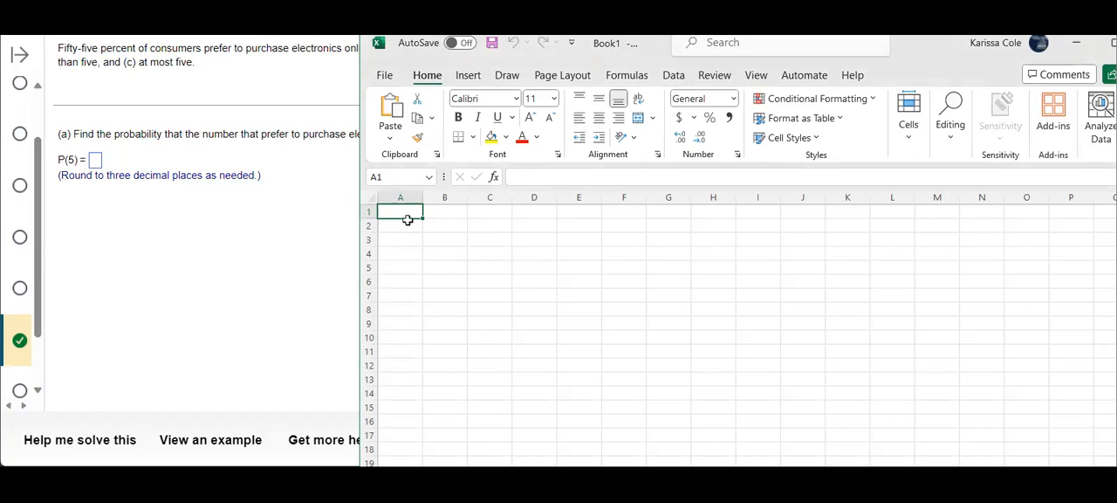
text(0)
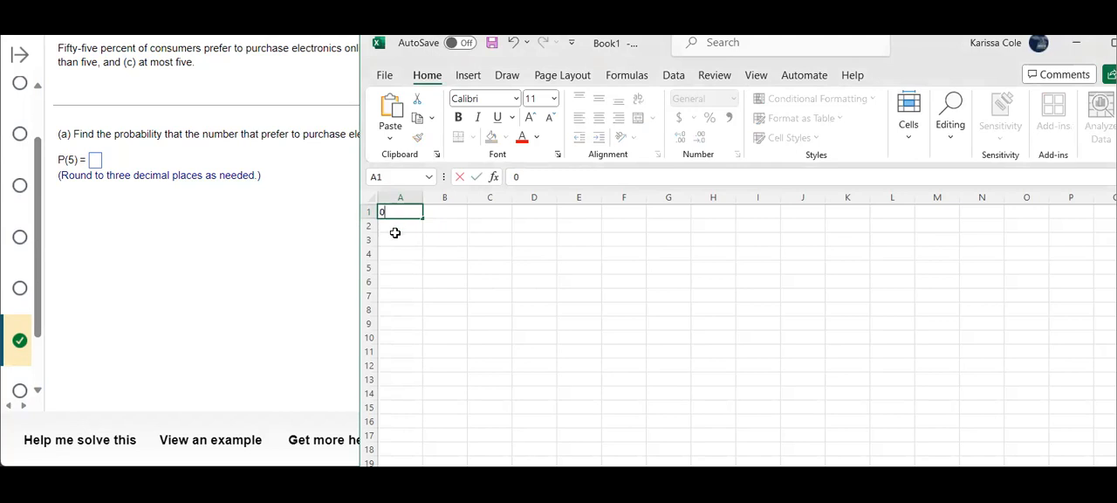
click(396, 238)
click(397, 228)
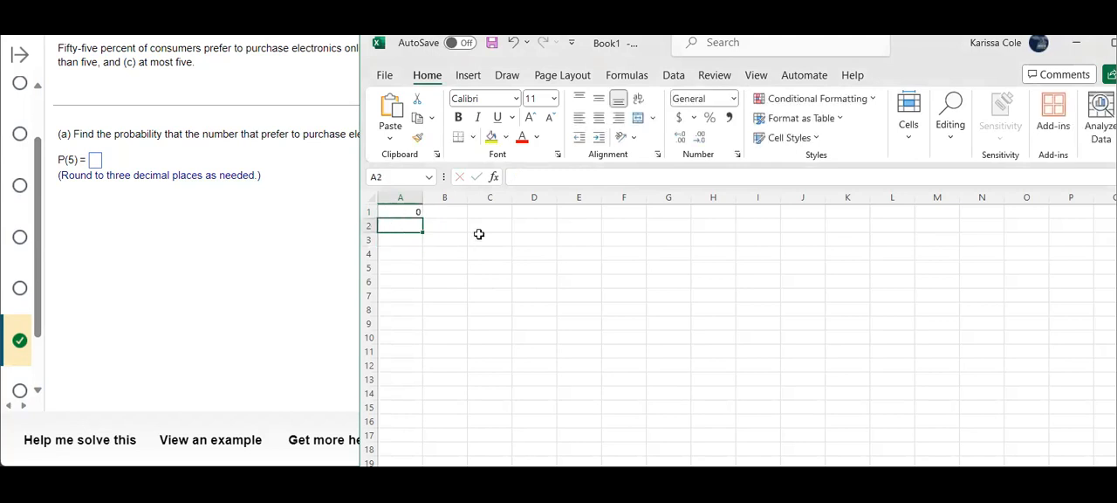
text(1)
click(404, 237)
text(2)
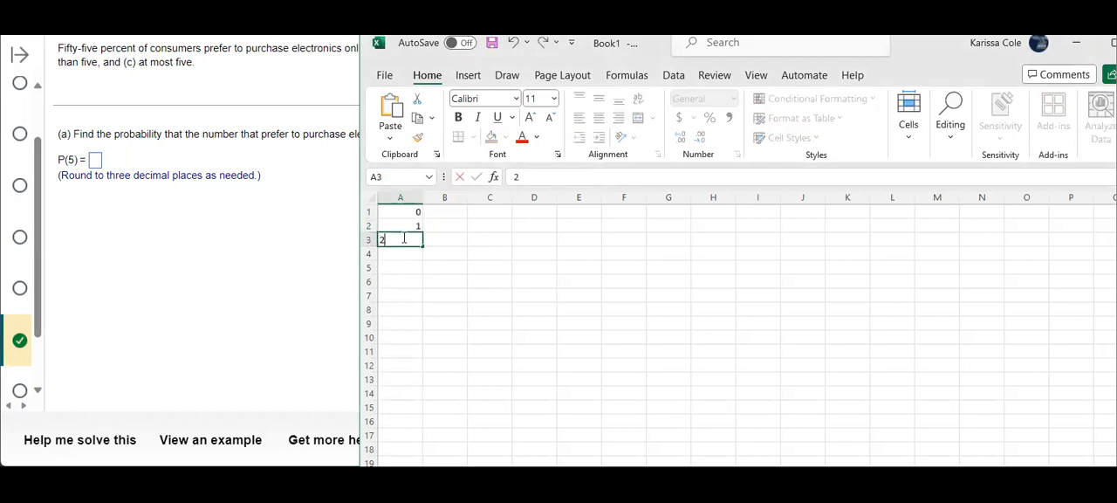
click(395, 253)
text(3)
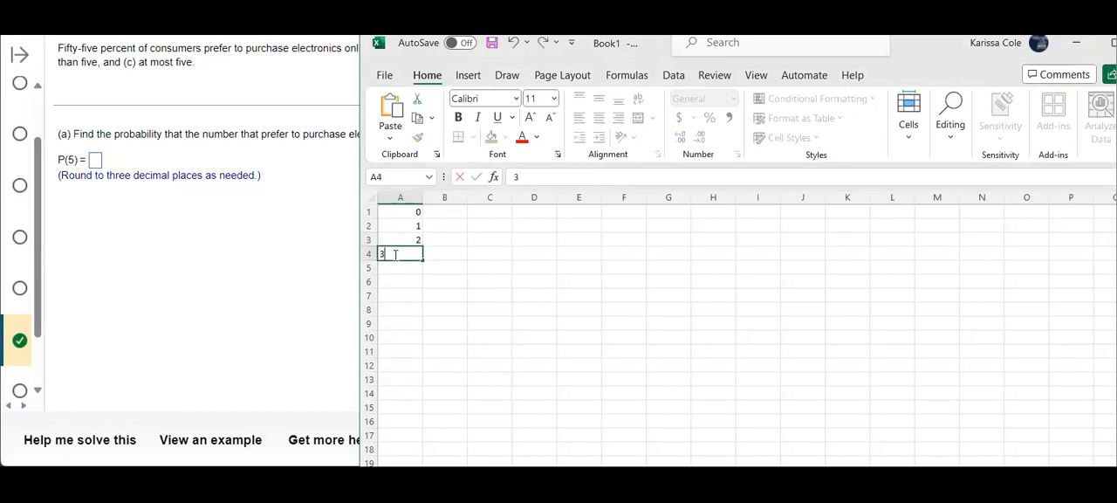
click(384, 277)
click(384, 273)
text(4)
key(Return)
text(5)
key(Return)
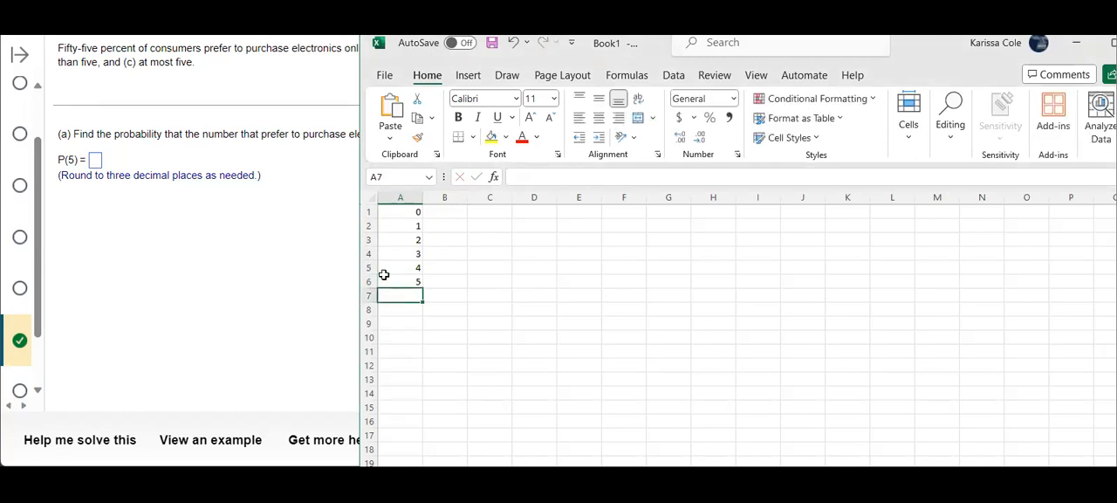
text(6)
key(Return)
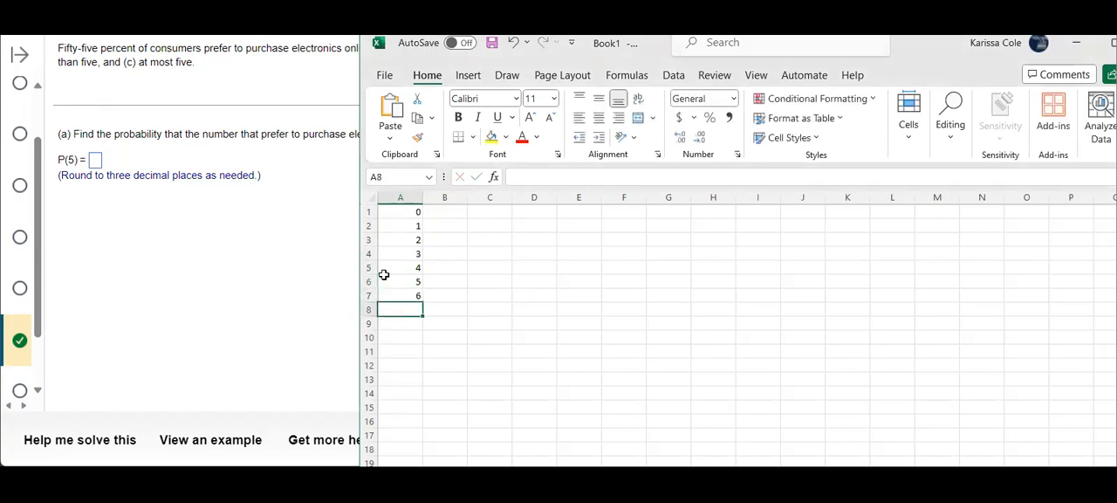
text(7)
key(Return)
text(8)
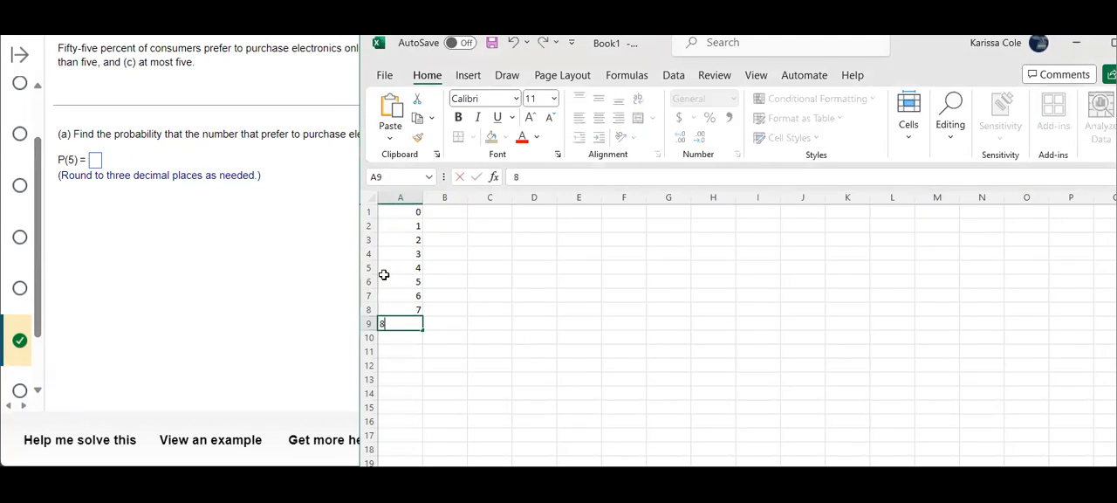
key(Return)
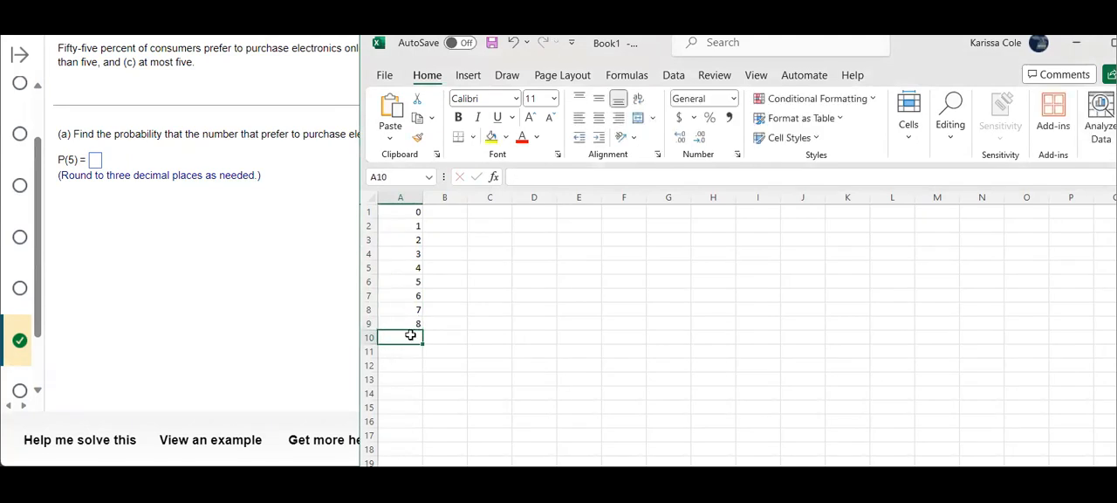
Enter the formula =binom.dist(0,8,.55,false) in cell B1 for the probability of 0 successes
click(440, 213)
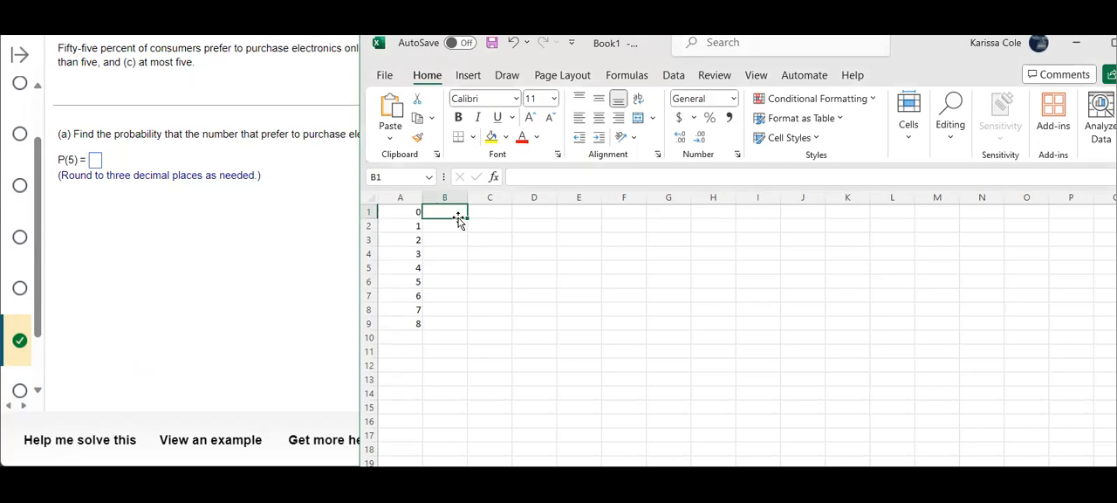
click(555, 176)
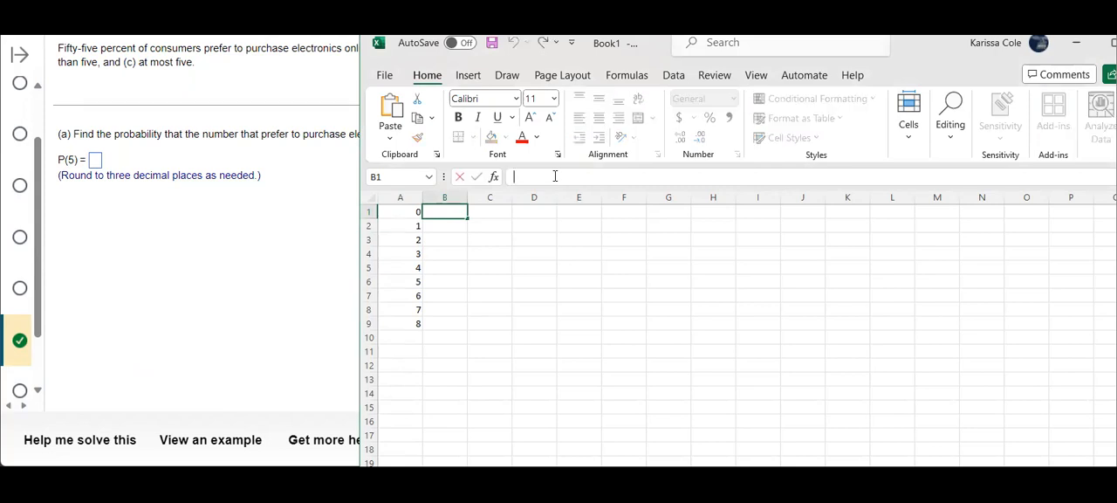
text(=bi)
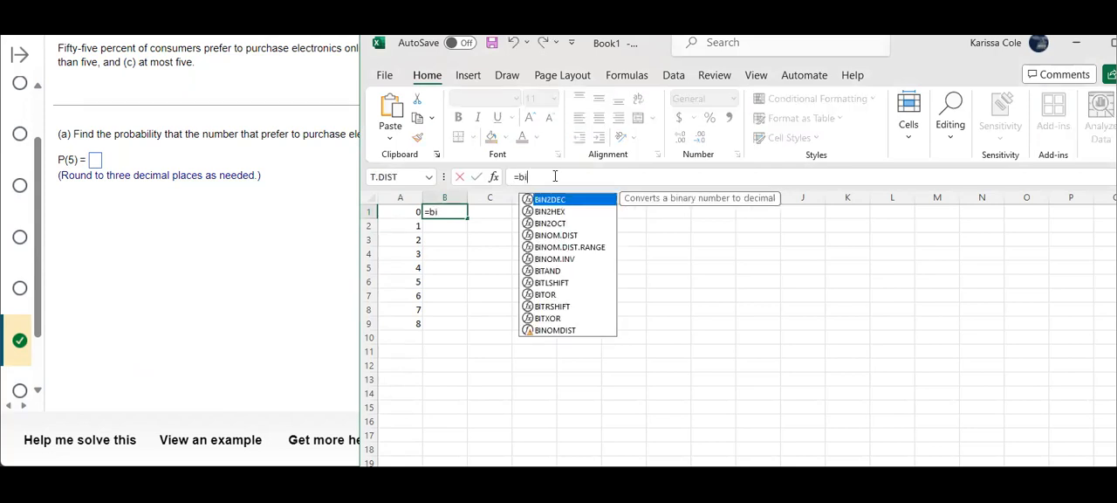
text(nom)
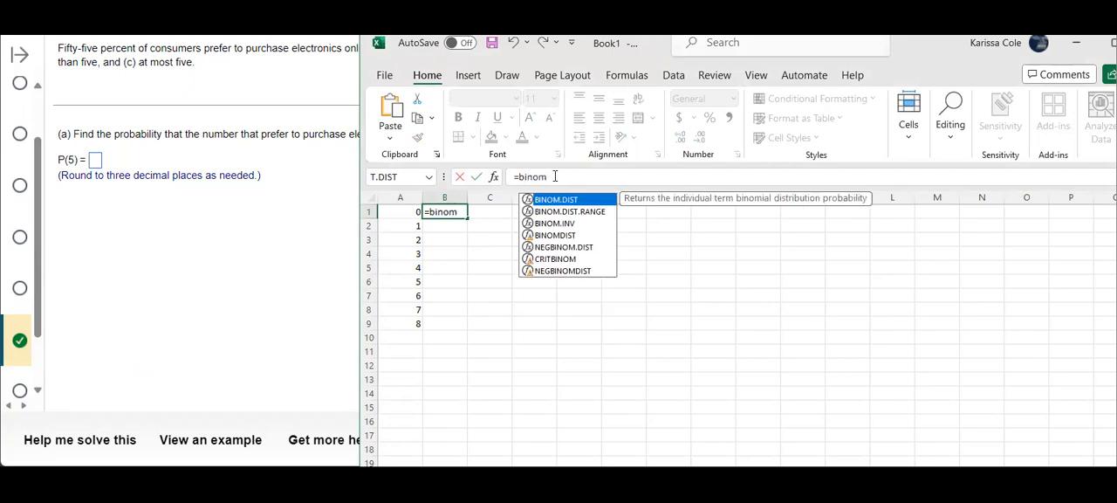
text(.)
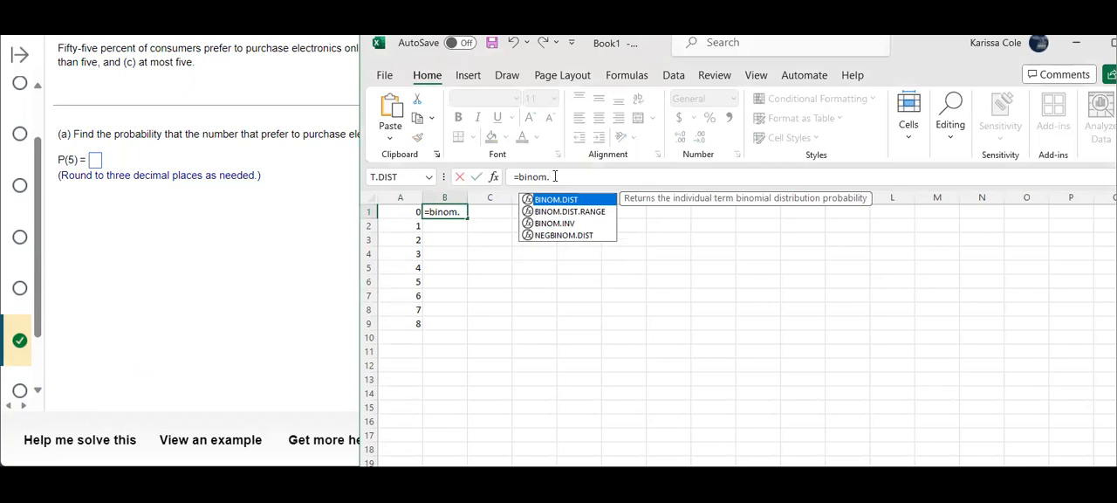
text(dist()
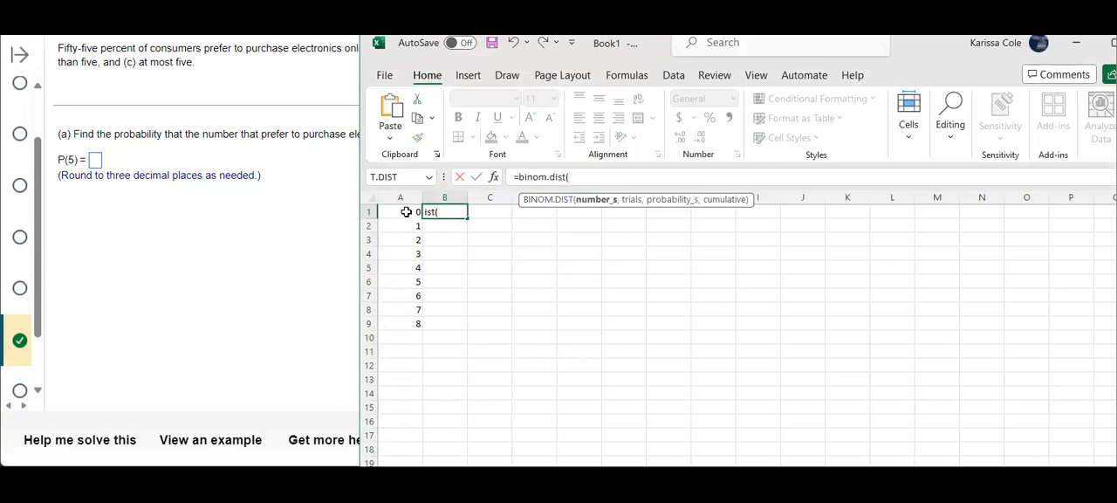
text(0,8,)
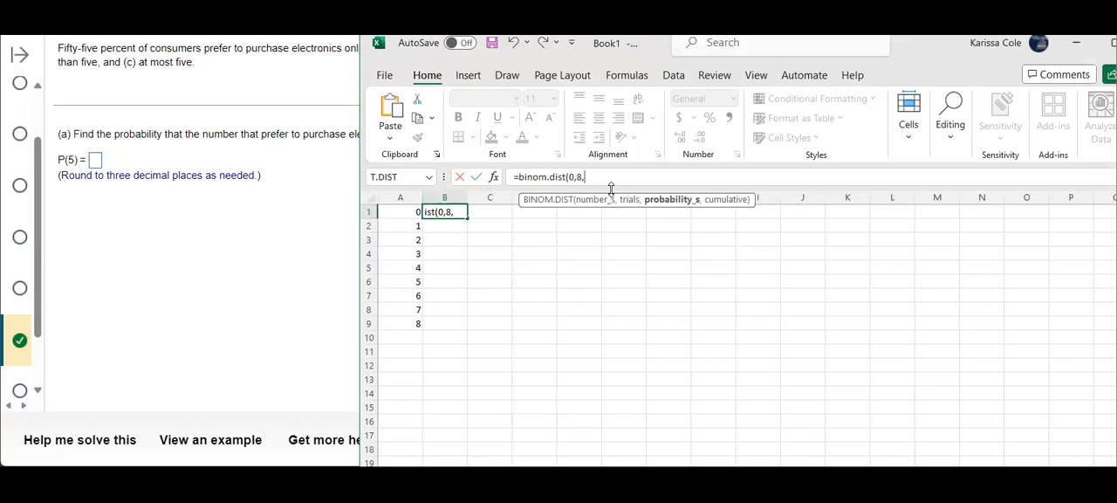
text(.55,)
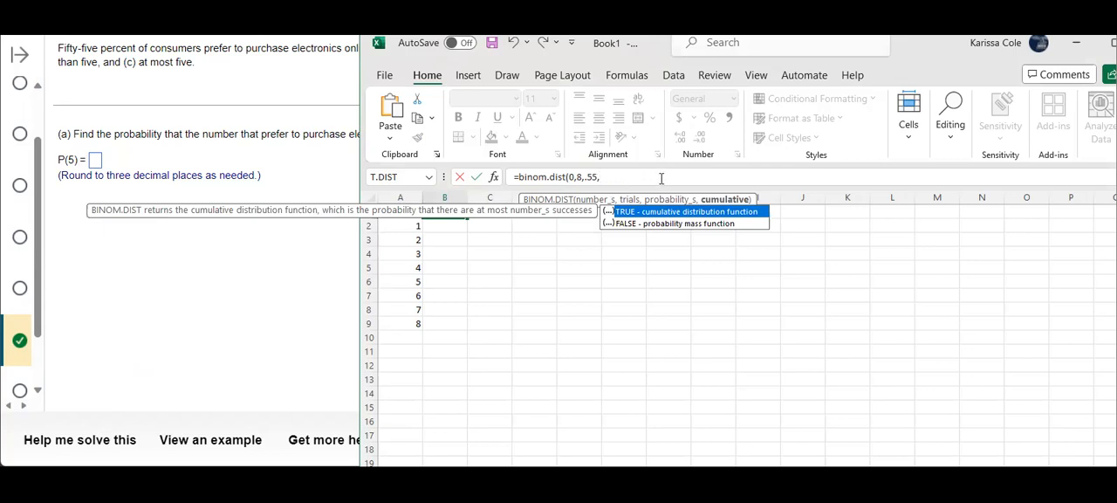
text(false)
text())
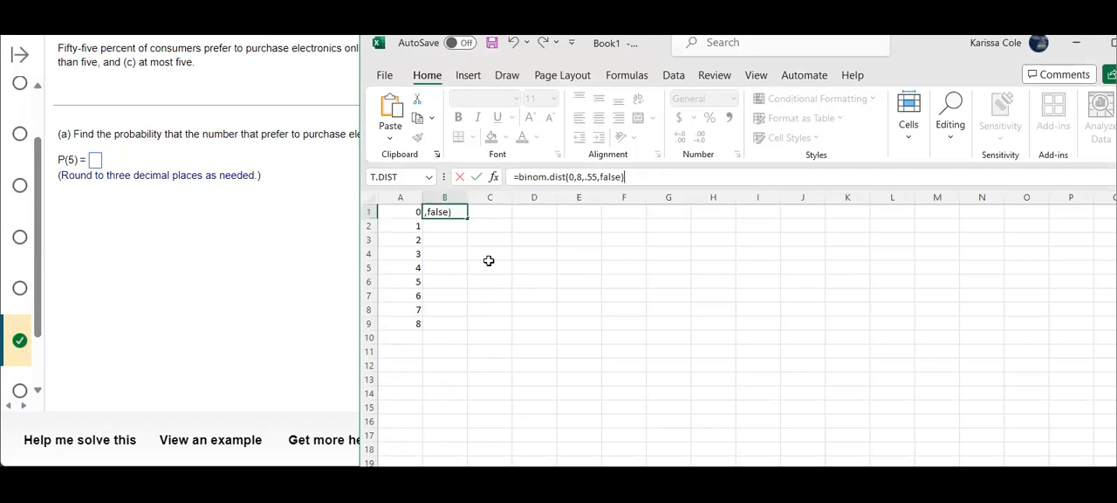
key(Return)
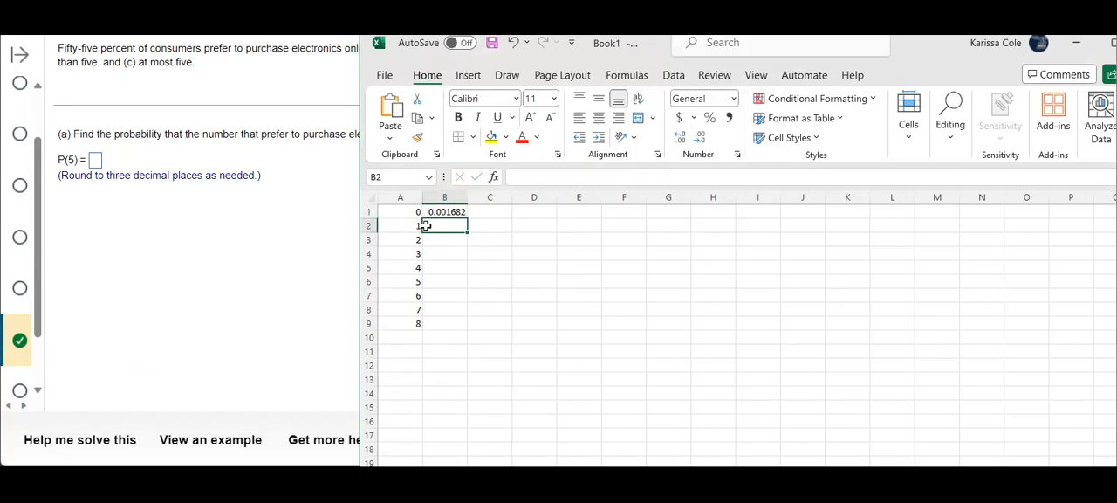
Enter the formula =binom.dist(1,8,.55,false) in cell B2 for the probability of 1 success
click(529, 178)
text(=)
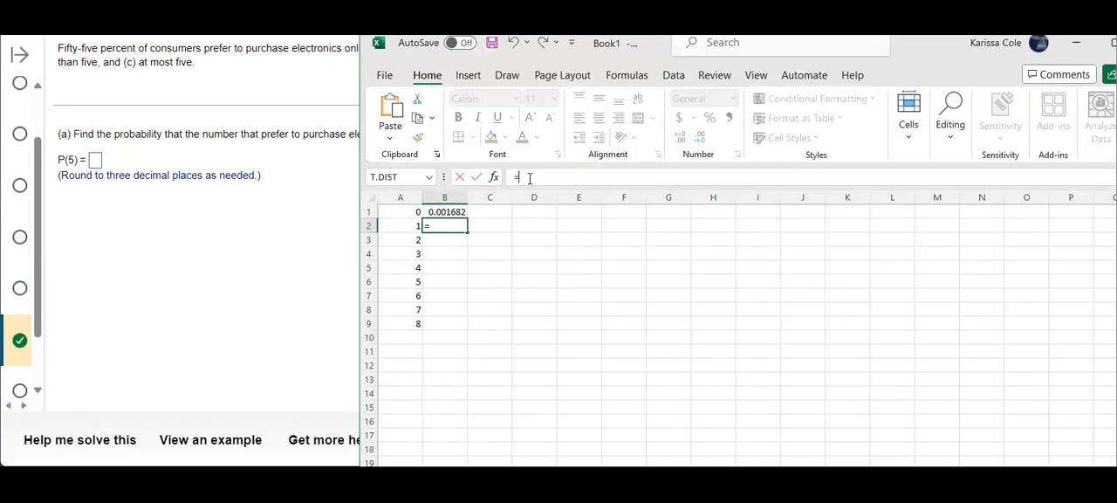
text(binom.)
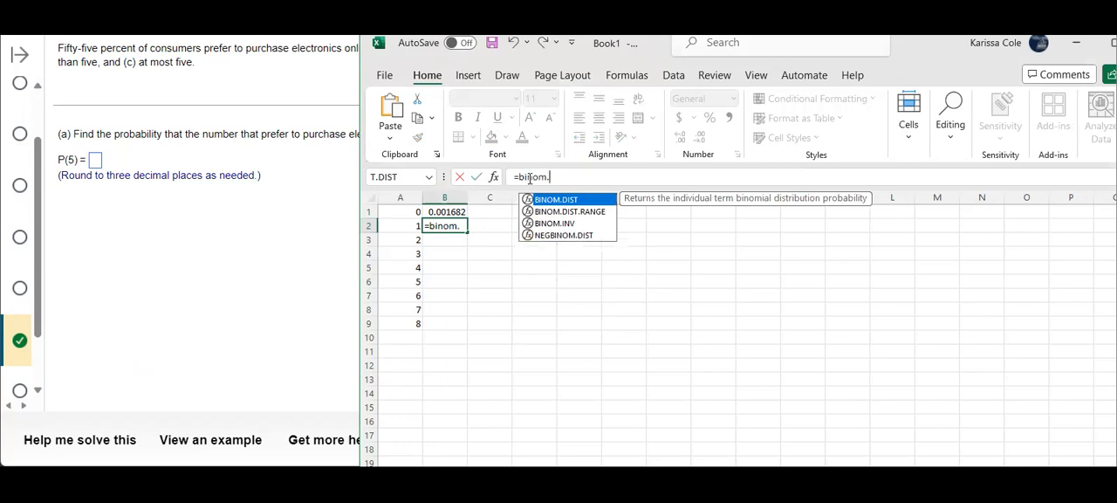
text(dist(1,)
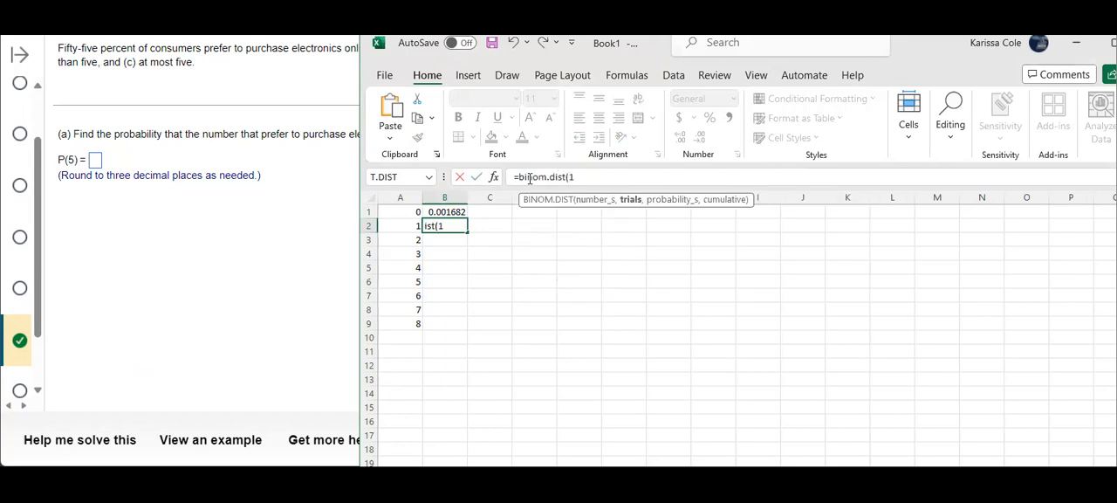
text(8,.)
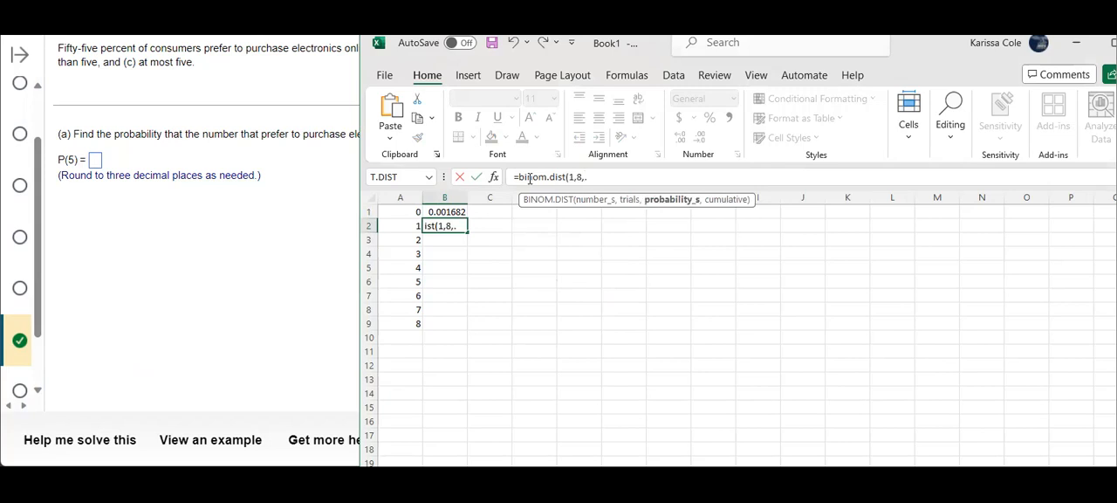
text(55,)
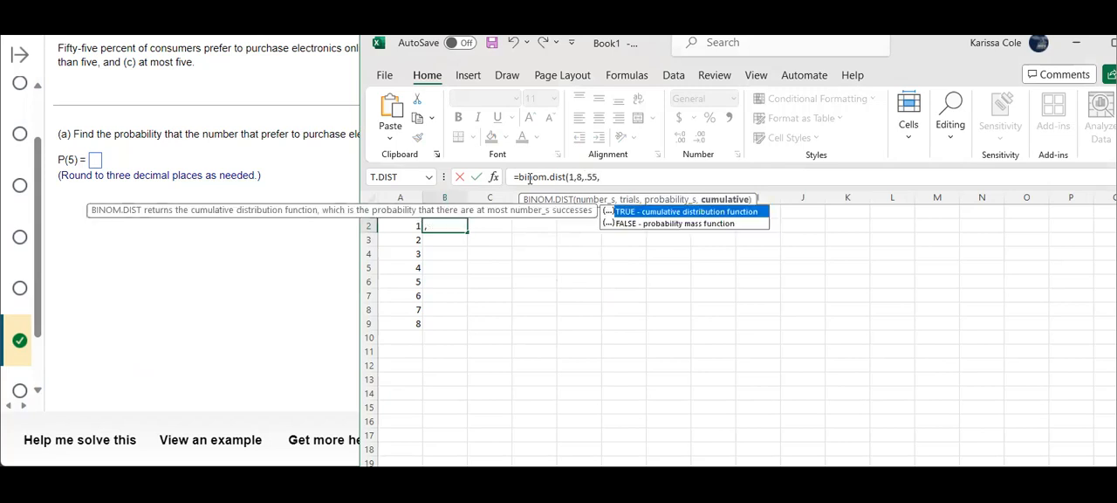
text(false))
key(Return)
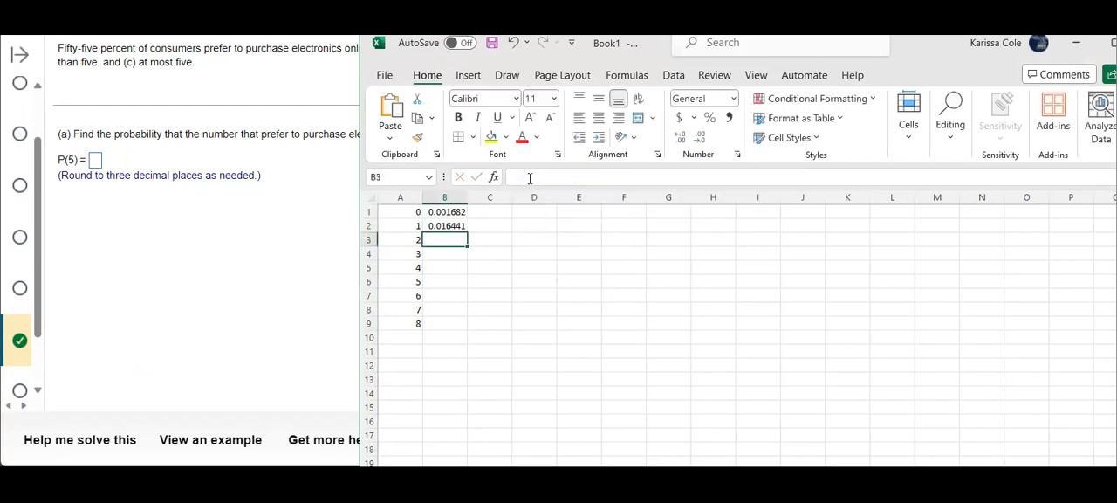
Enter the formula =binom.dist(2,8,.55,false) in cell B3 for the probability of 2 successes
text(=)
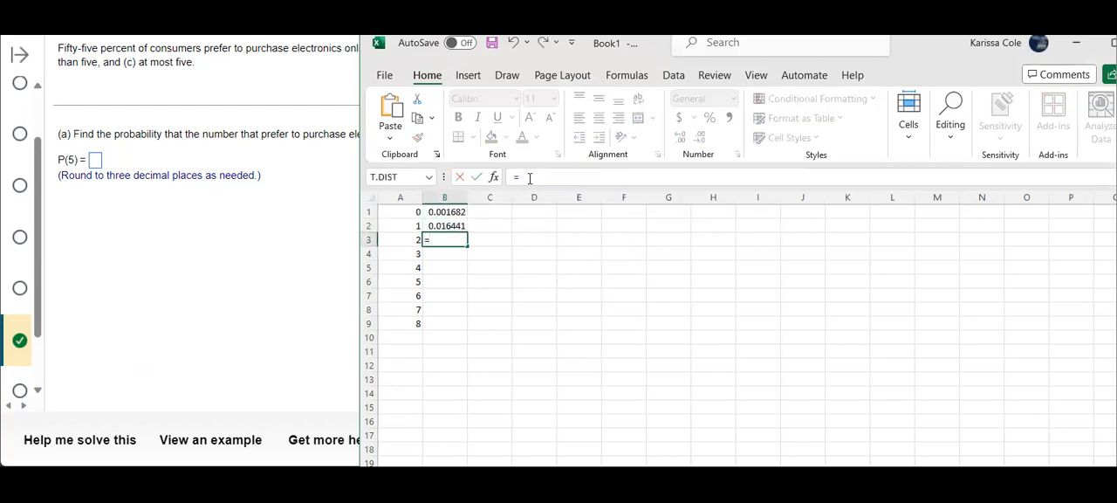
text(binom.dist()
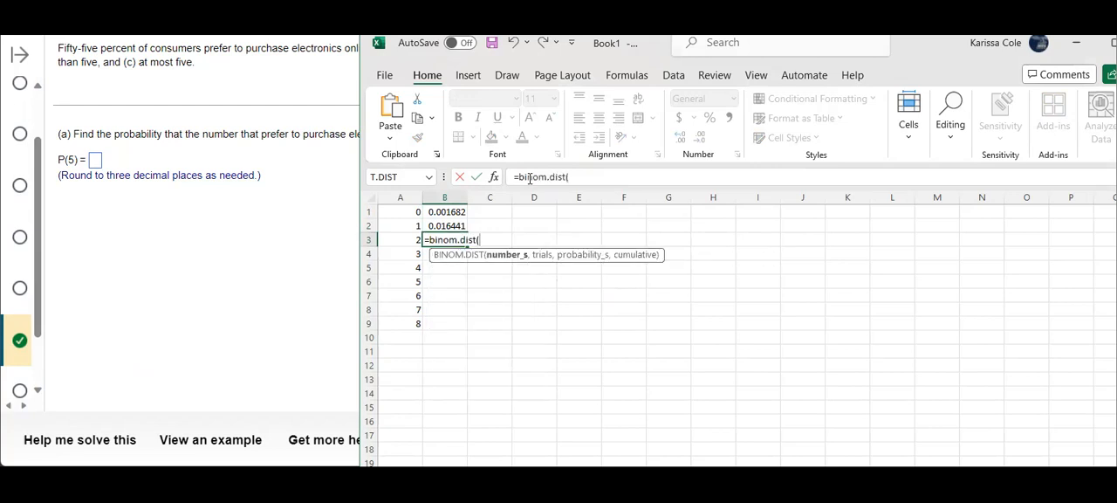
text(2,8,.55)
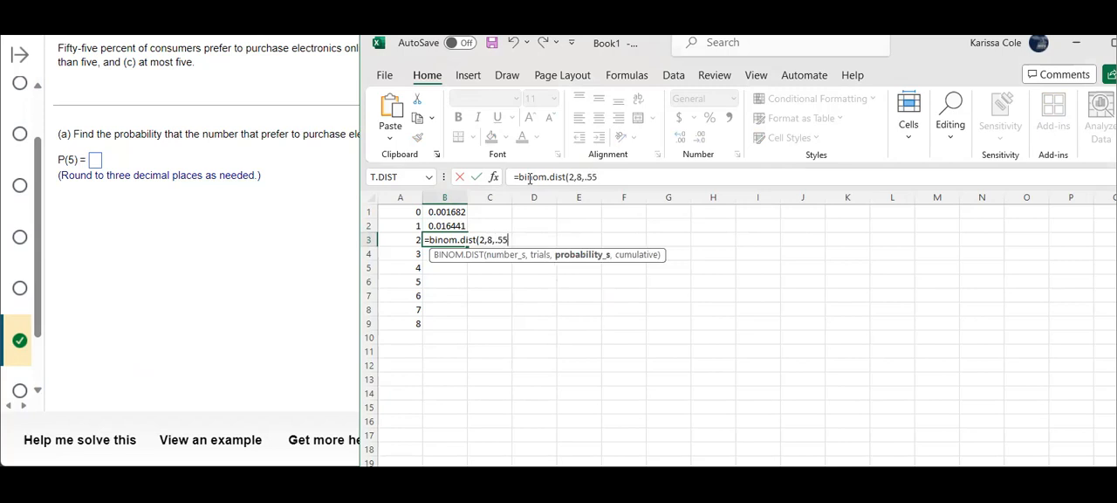
text(,fa)
text(lse)
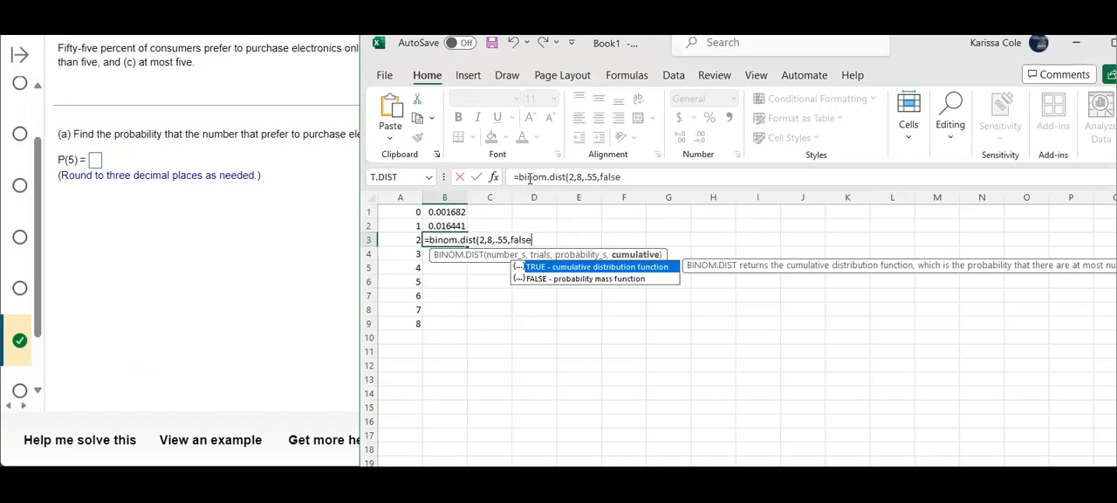
text())
key(Return)
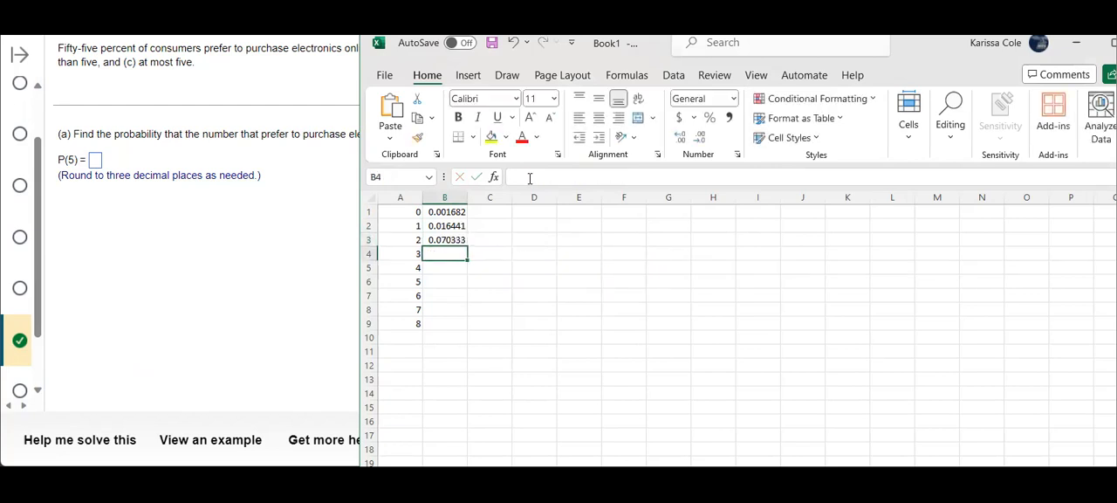
Enter the formula =binom.dist(3,8,.55,false) in cell B4 for the probability of 3 successes
text(=)
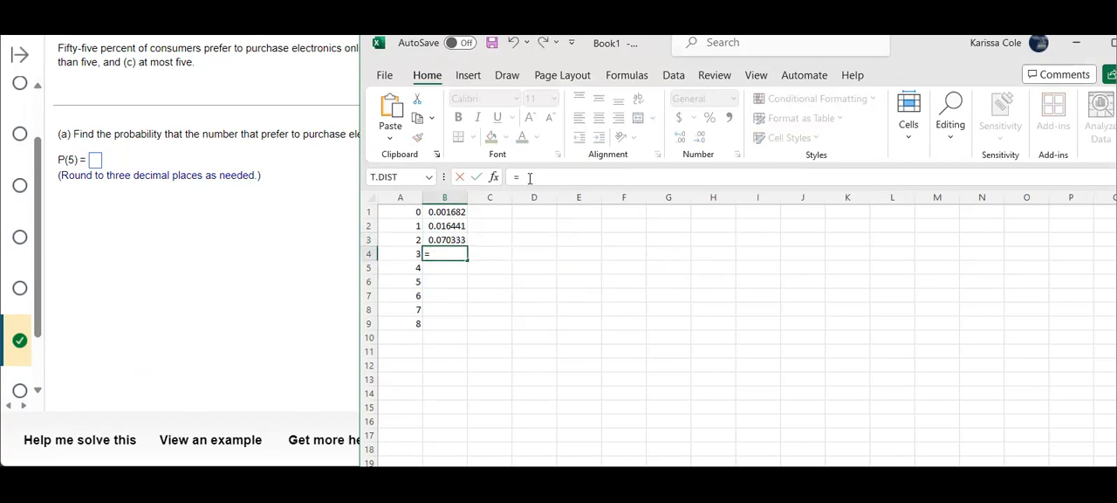
text(binom.dist()
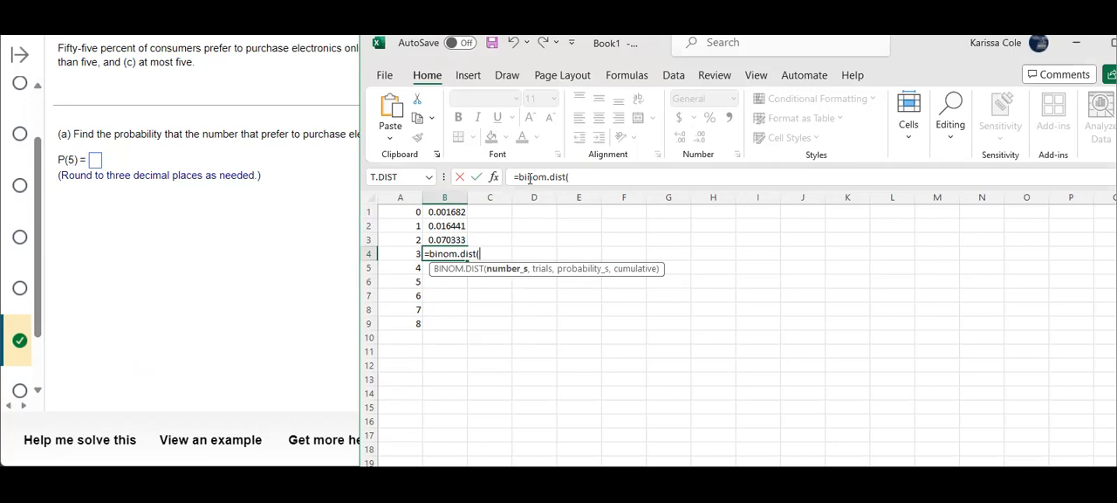
text(3,8,)
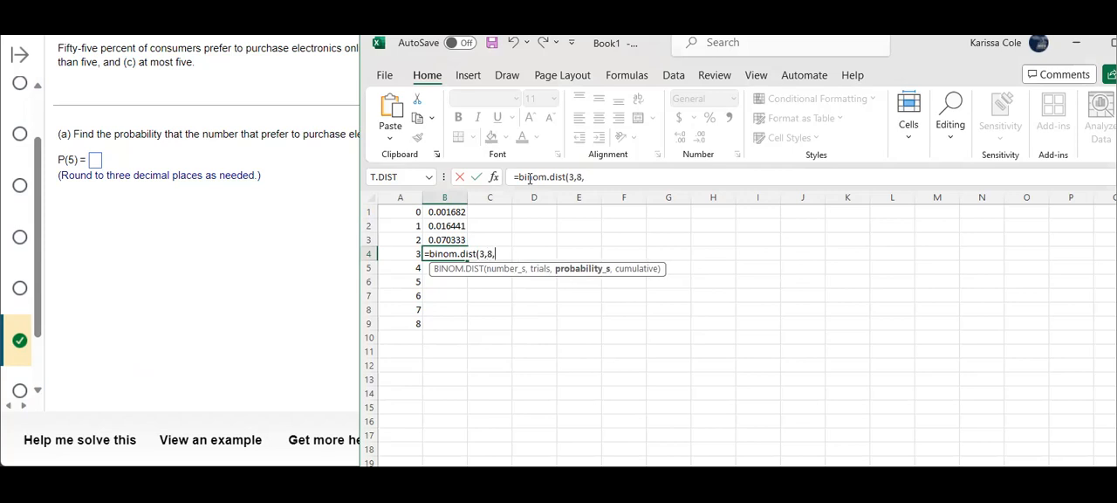
text(.55,false))
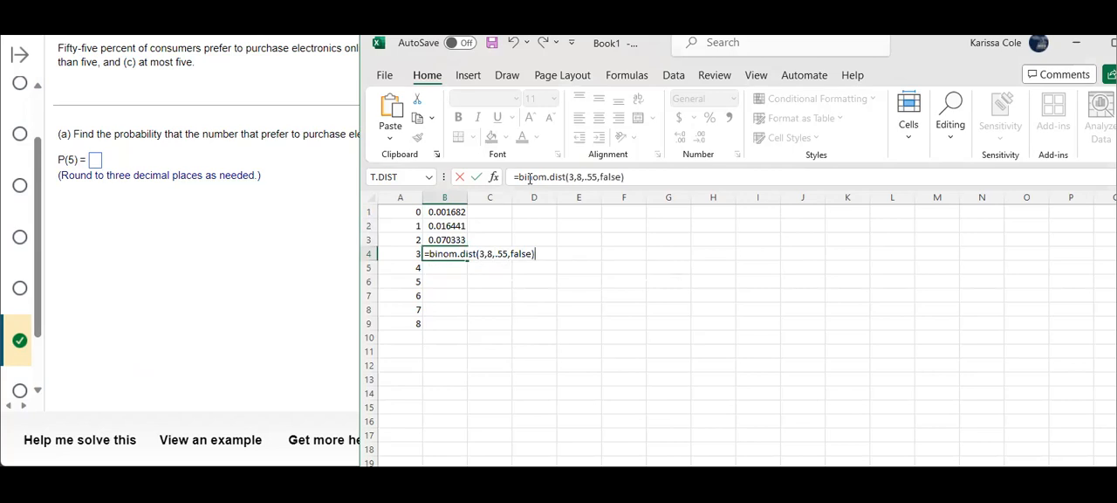
key(Return)
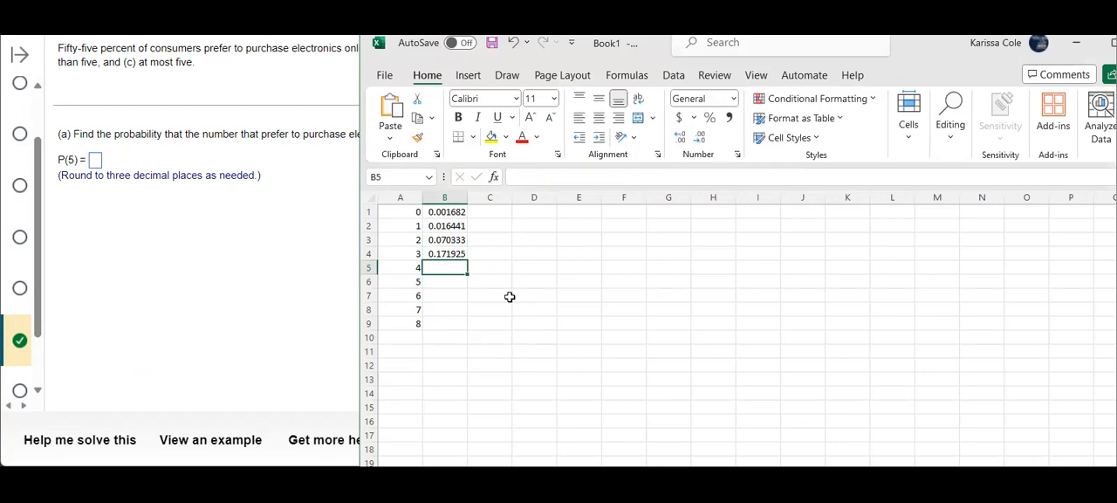
Enter the formula =binom.dist(4,8,.55,false) in cell B5 for the probability of 4 successes
text(=)
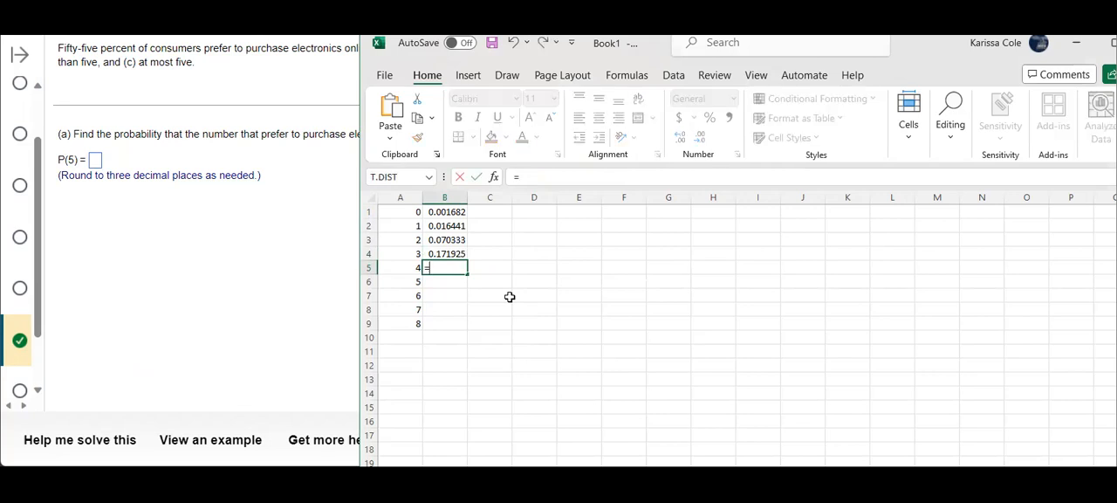
text(binom.dkst()
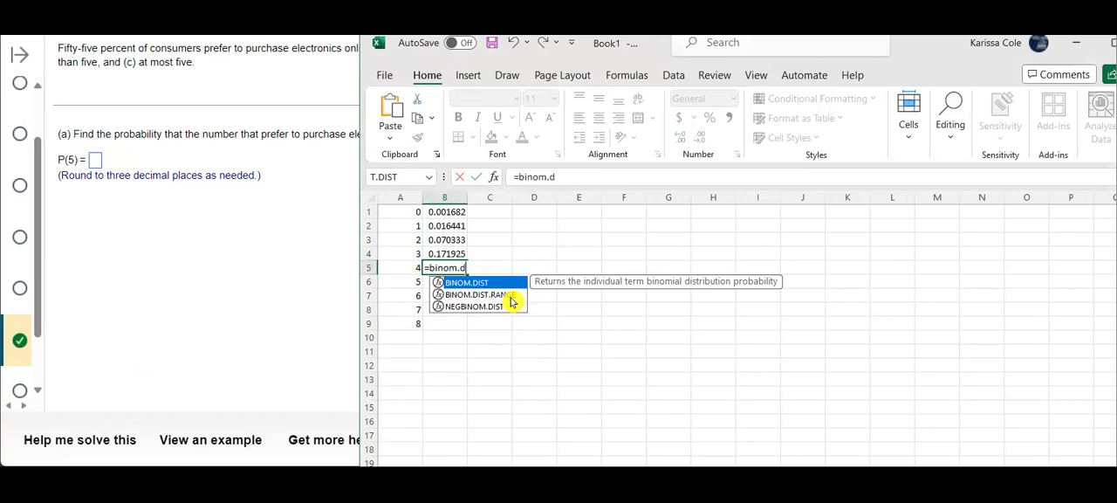
key(BackSpace)
key(BackSpace)
key(BackSpace)
key(BackSpace)
text(ist()
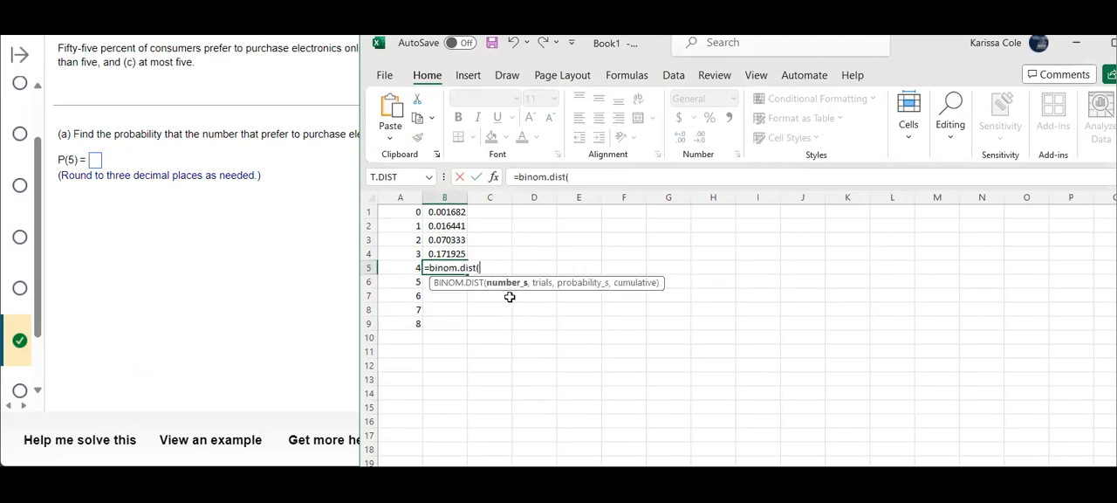
text(4,8,.55,)
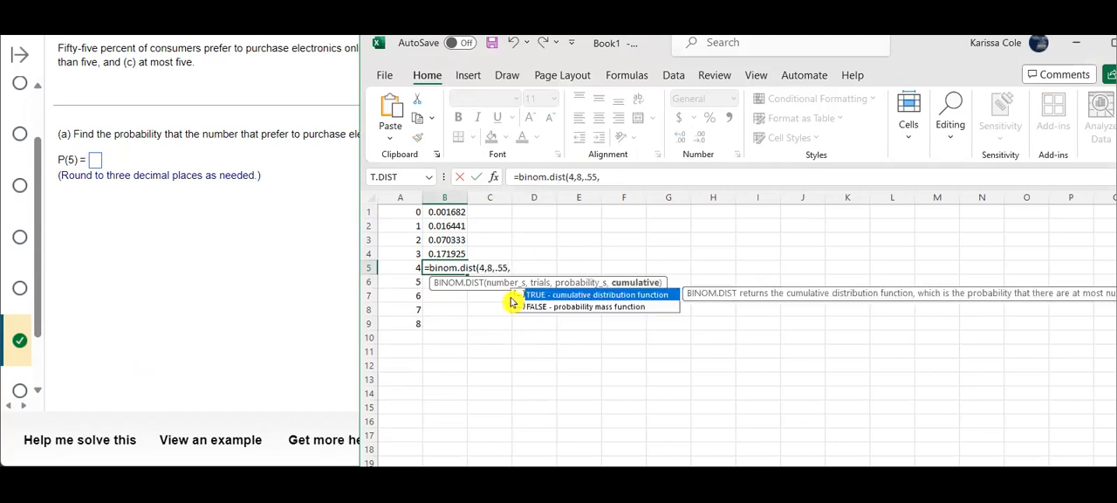
text(false))
key(Return)
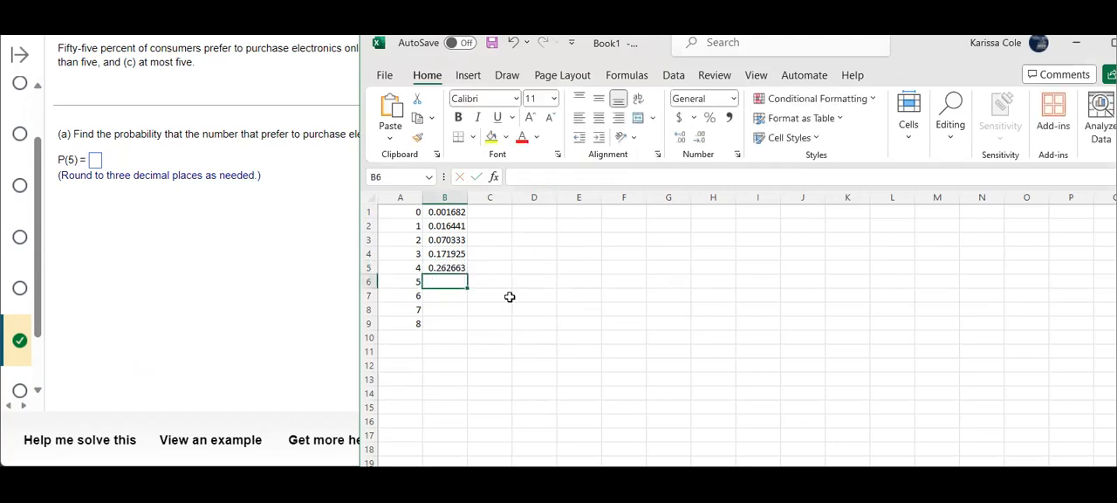
Enter the formula =binom.dist(5,8,.55,false) in cell B6 for the probability of 5 successes
text(=bi)
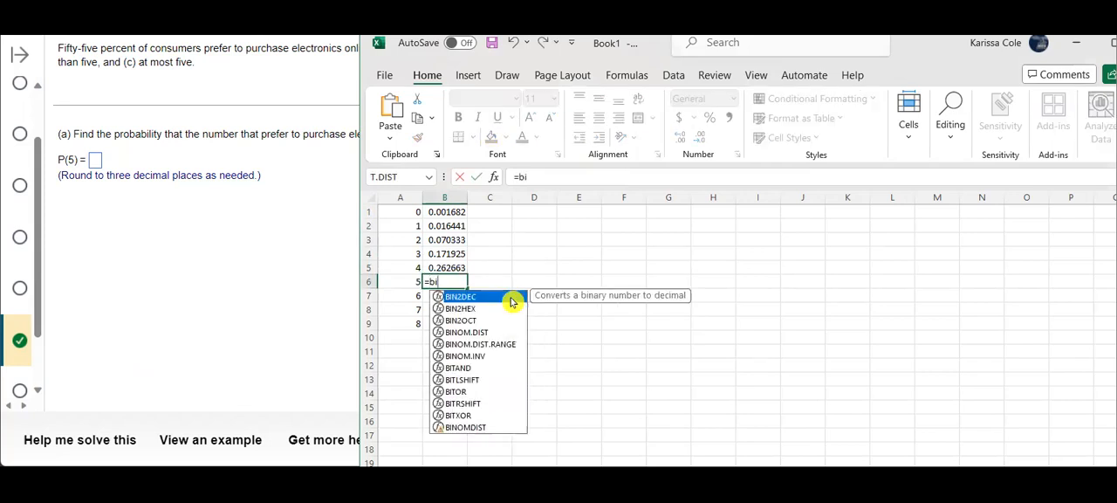
text(nom.dist)
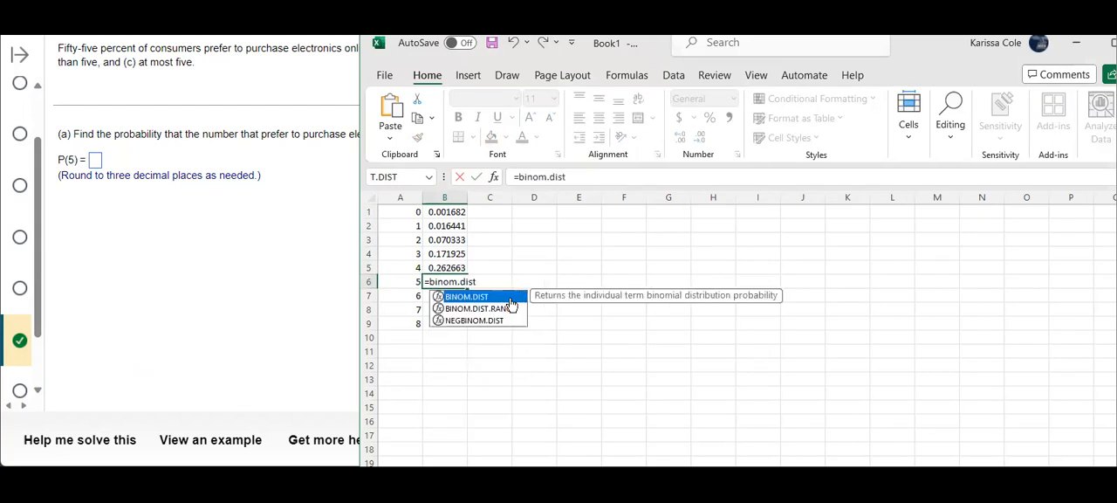
text((5)
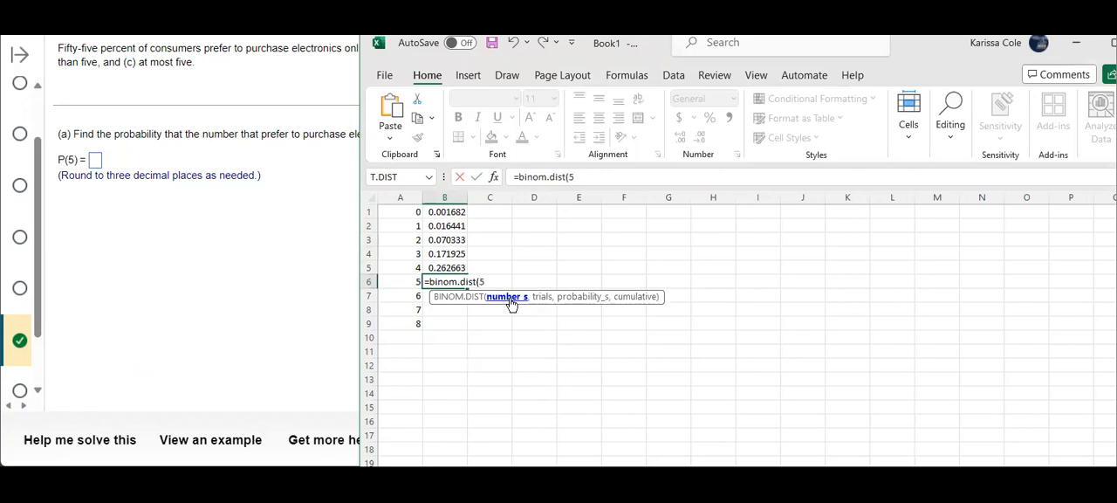
text(,8,)
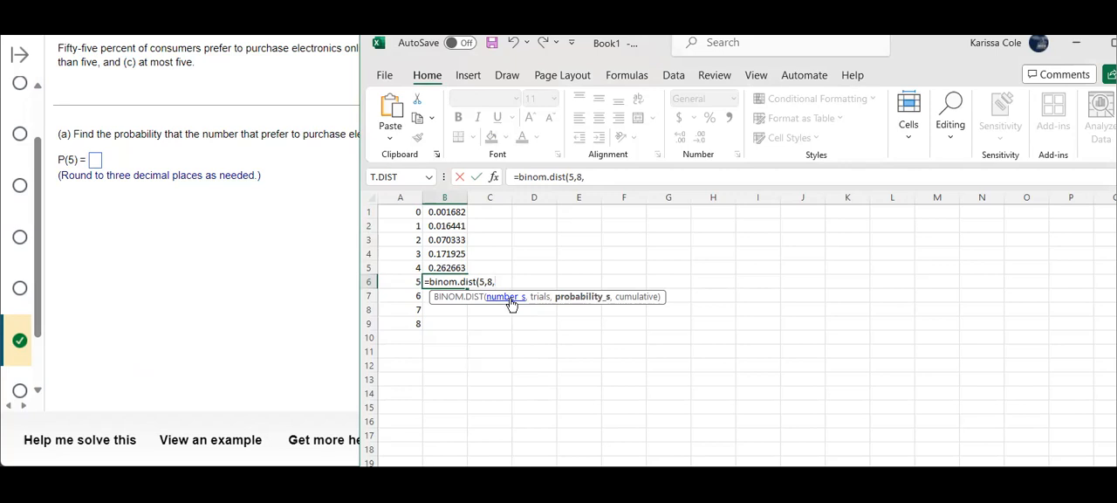
text(.55,false)
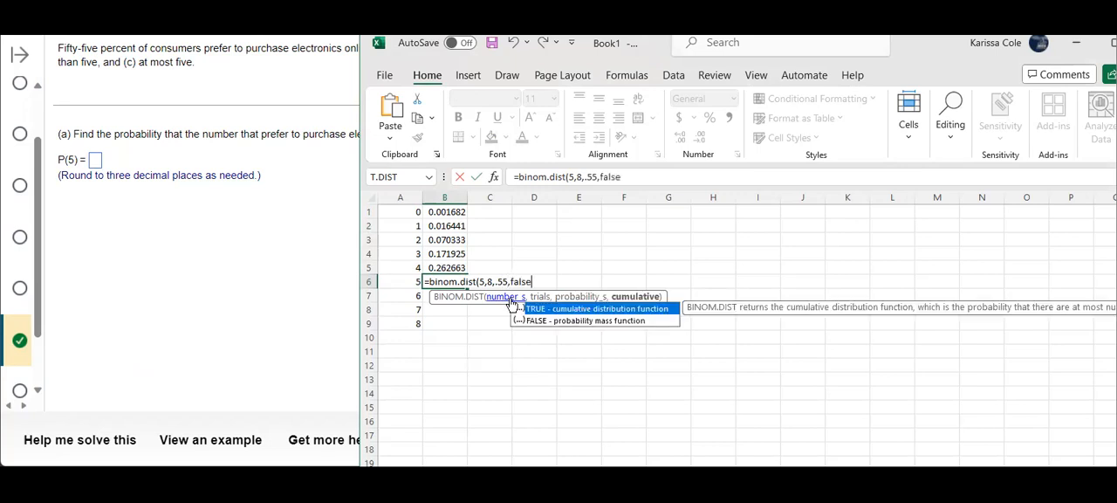
text())
key(Return)
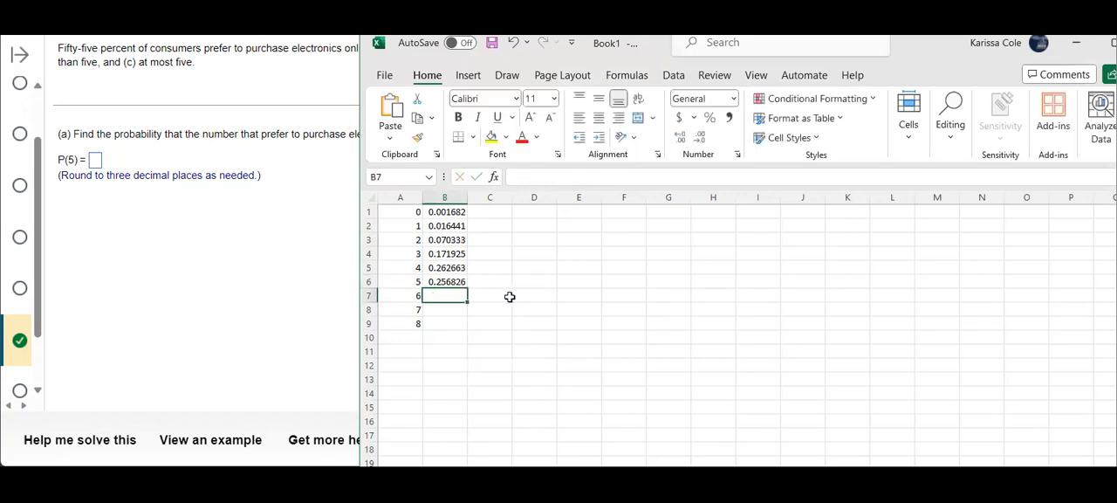
Enter the formula =binom.dist(6,8,.55,false) in cell B7 for the probability of 6 successes, removing any doubled comma
text(=)
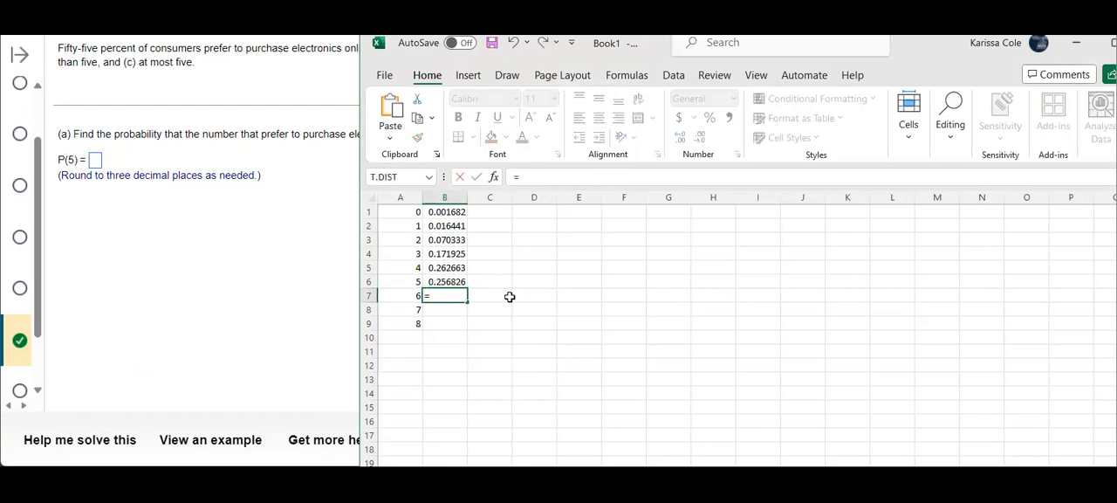
text(bin)
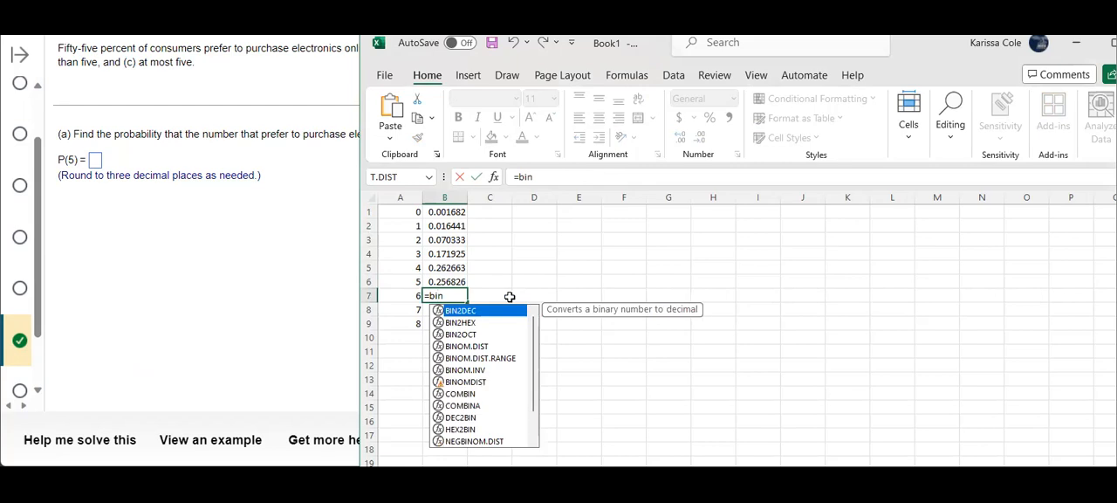
text(om)
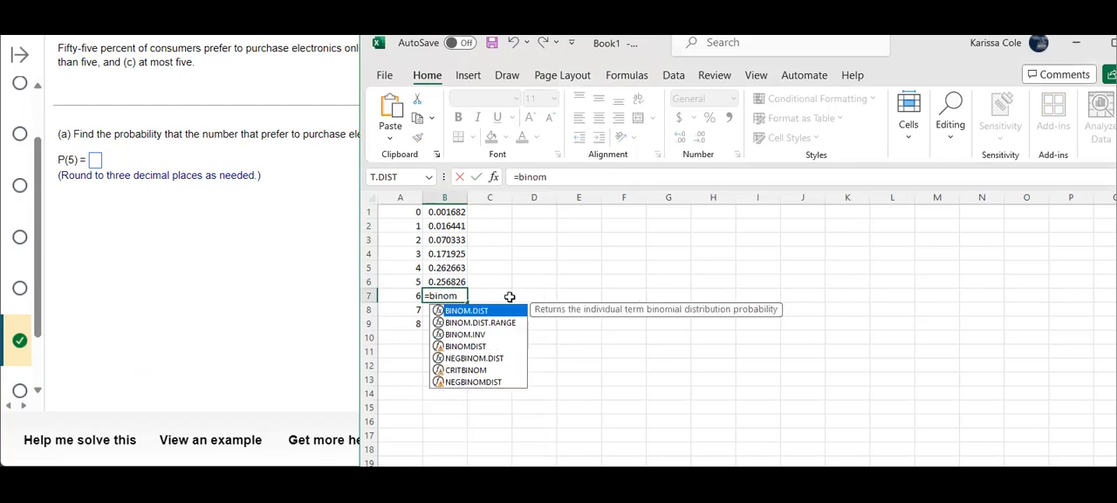
text(.dist()
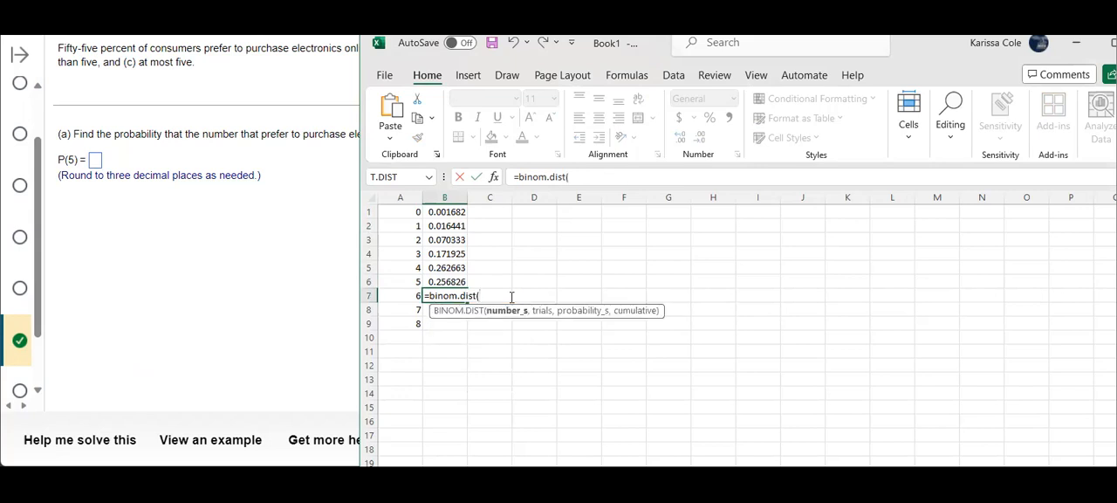
text(6,8,)
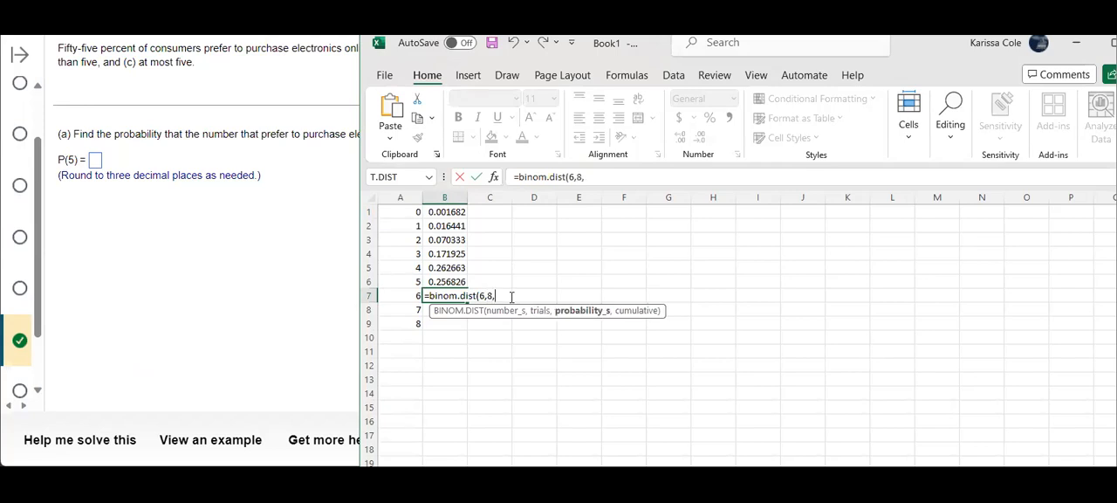
text(.55,)
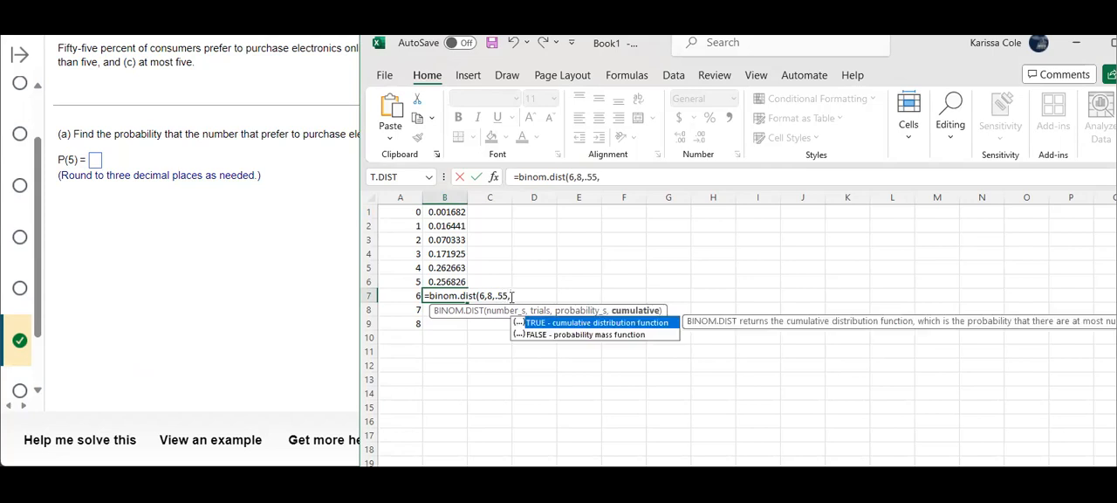
text(,false))
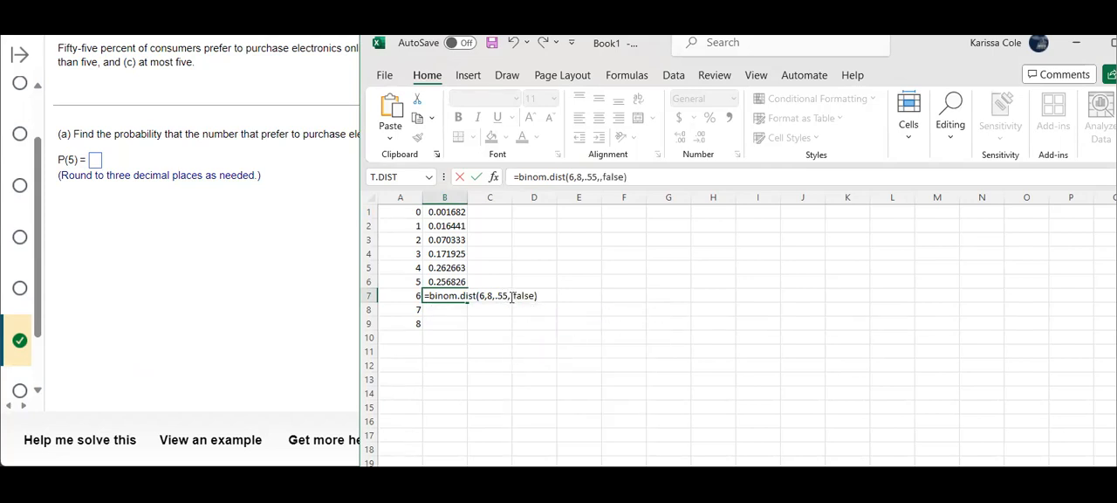
key(Return)
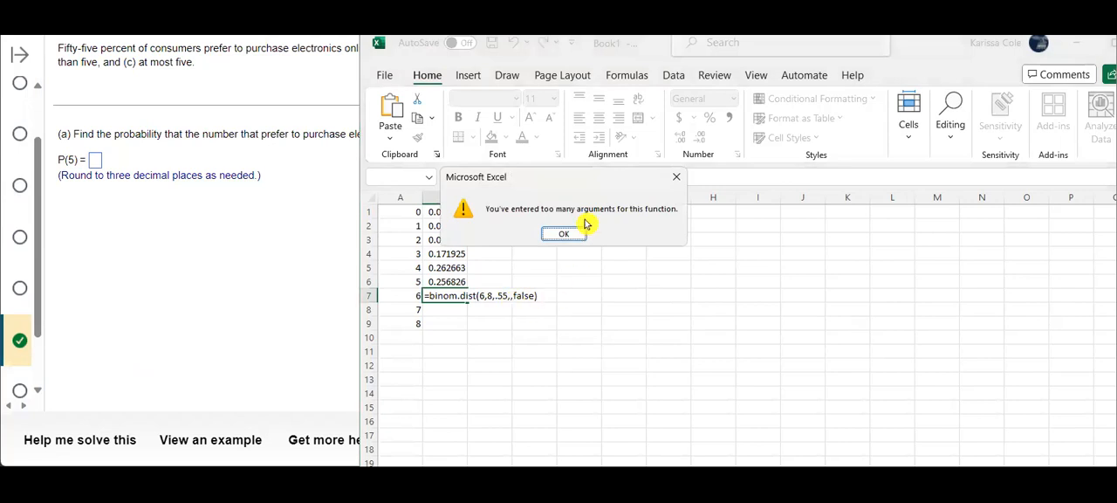
click(565, 230)
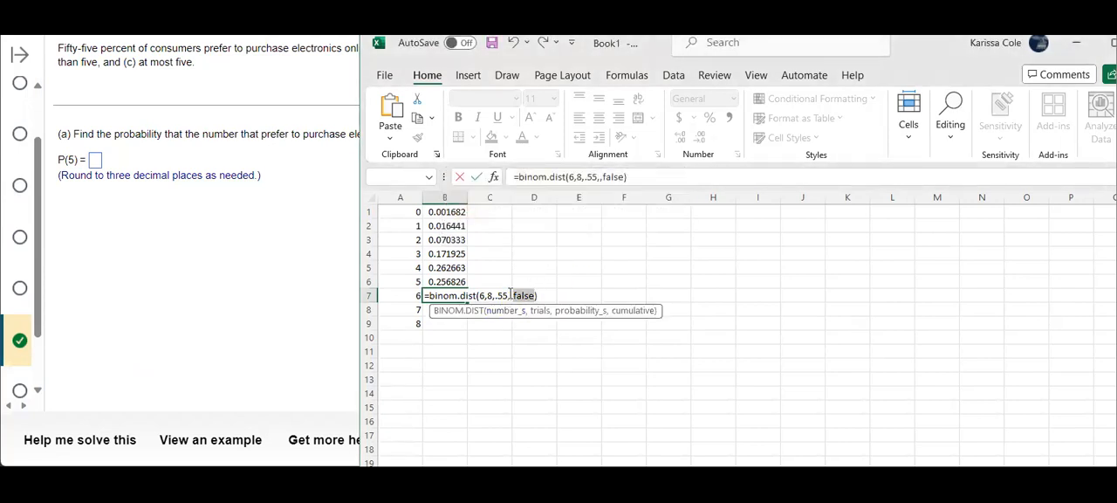
click(515, 296)
key(BackSpace)
key(Return)
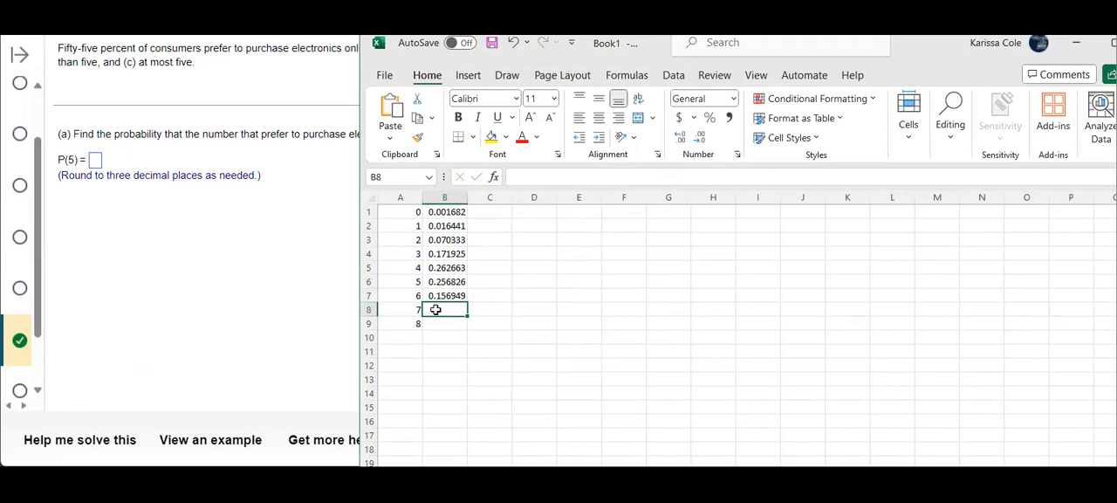
Enter the formula =binom.dist(7,8,.55,false) in cell B8 for the probability of 7 successes
text(=)
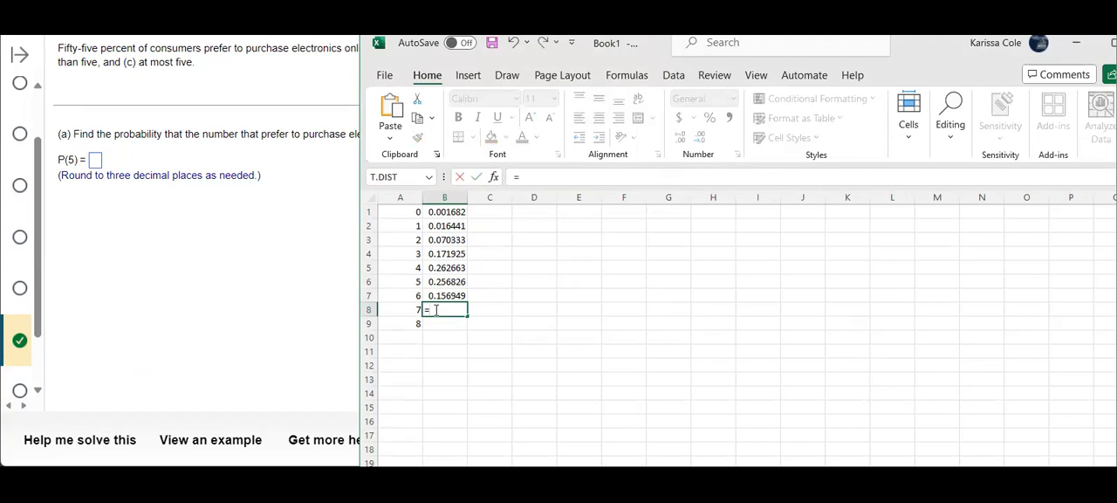
text(binom.d)
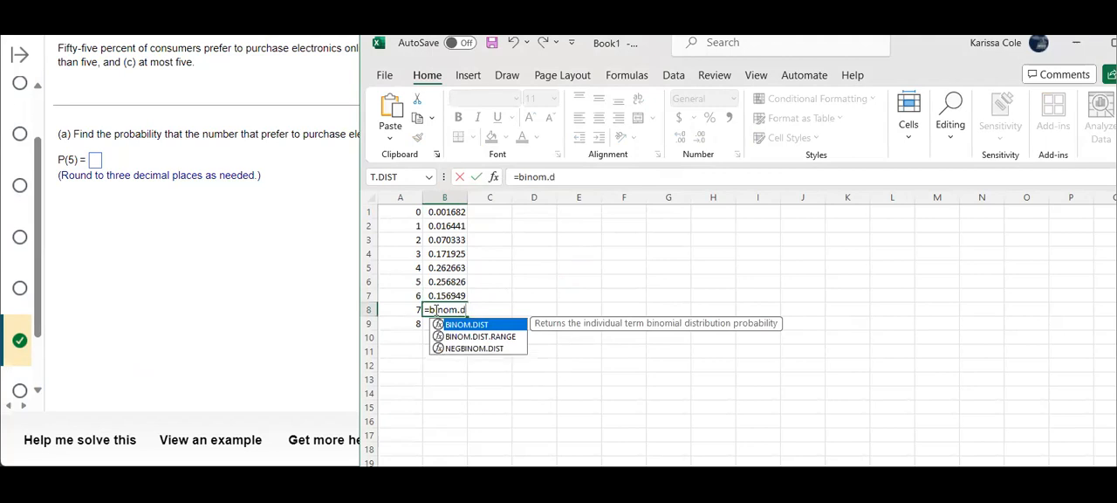
text(ist()
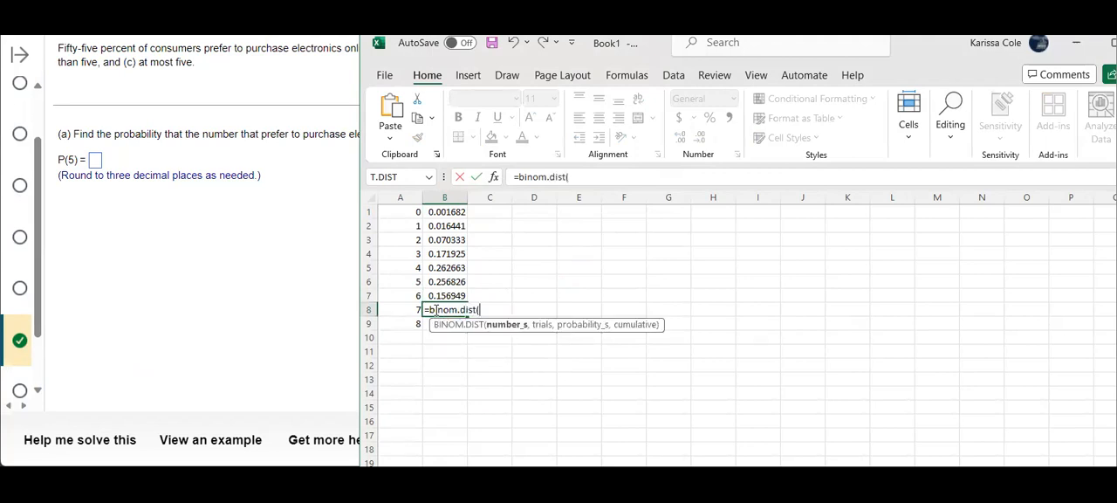
text(7,8,)
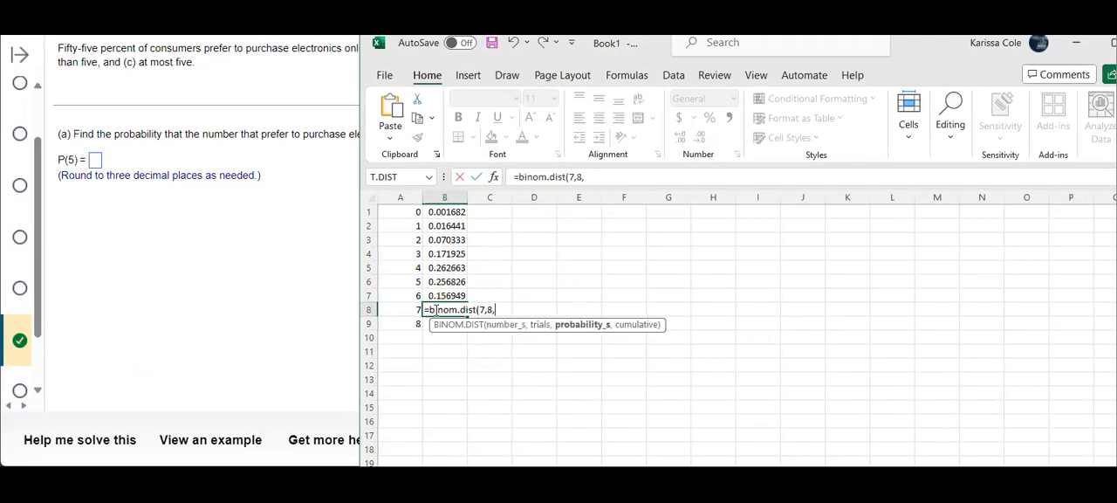
text(.55,false))
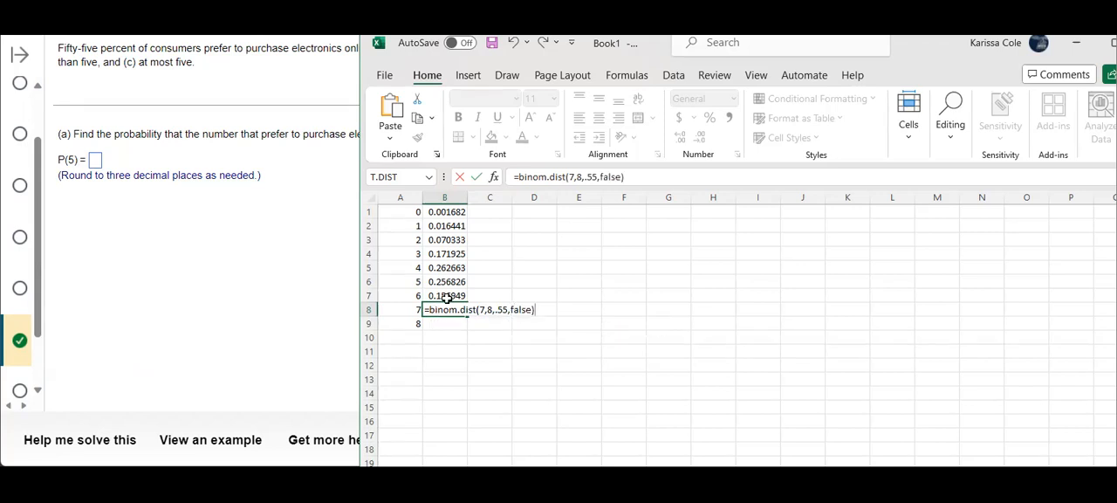
click(447, 297)
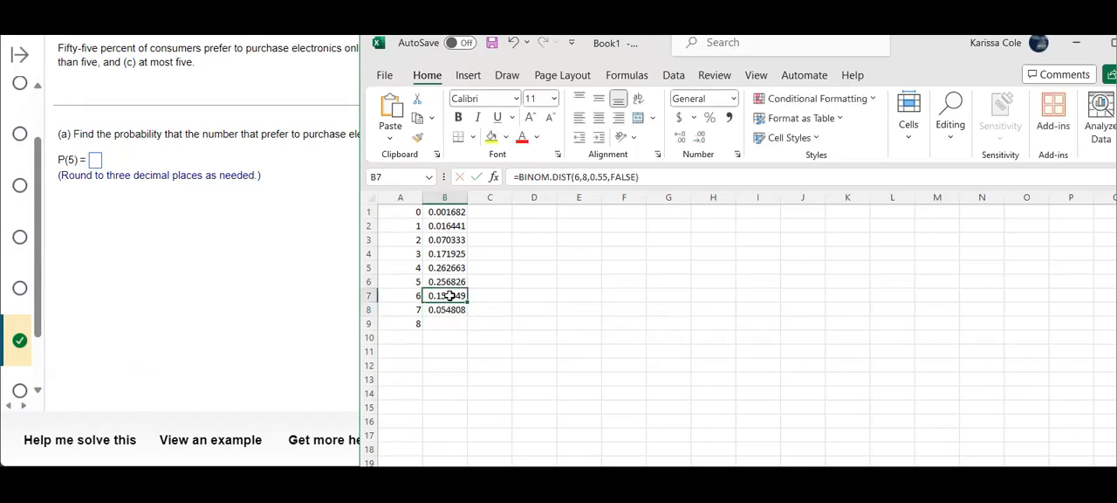
click(448, 282)
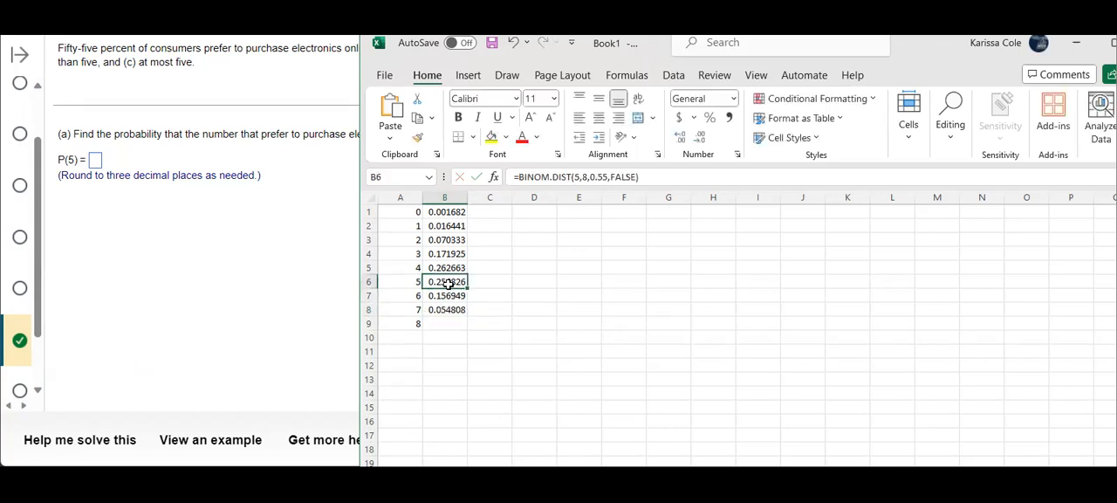
Enter the formula =binom.dist(8,8,.55,false) in cell B9 for the probability of 8 successes
click(441, 323)
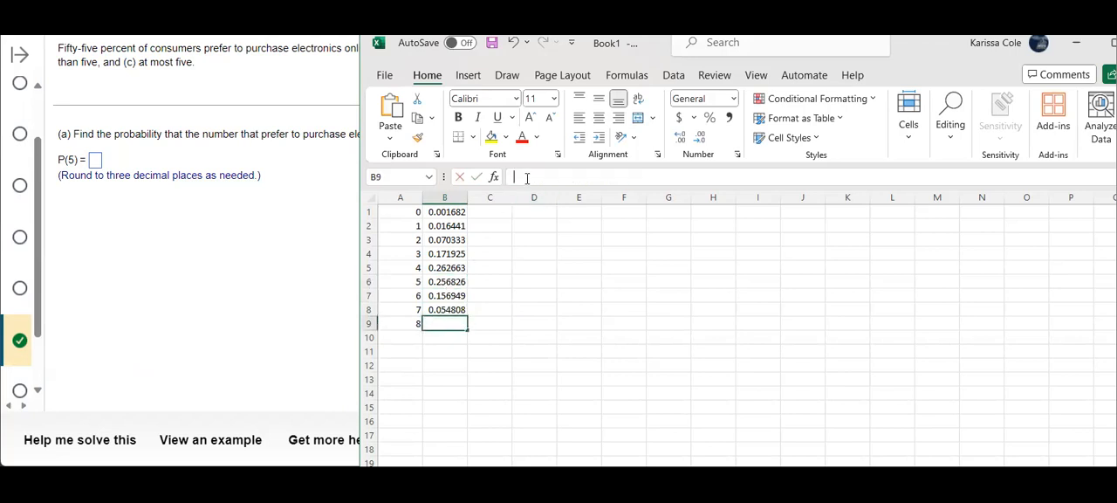
click(527, 178)
text(=bin)
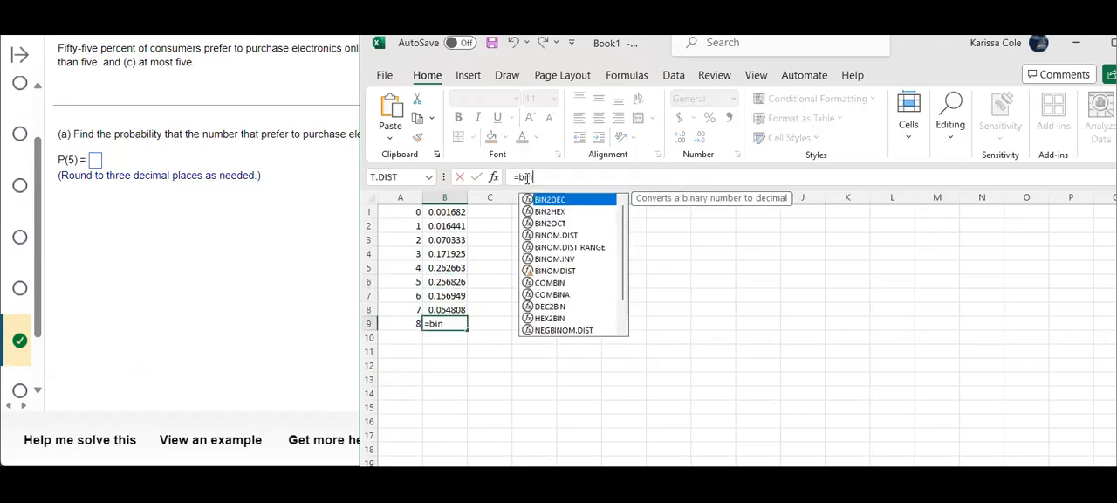
text(om.dist()
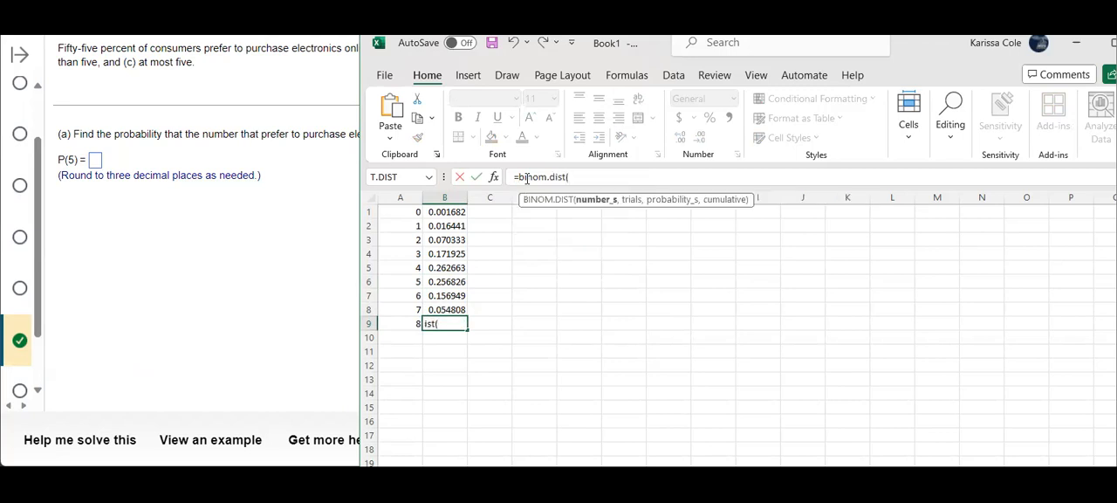
text(8,8,)
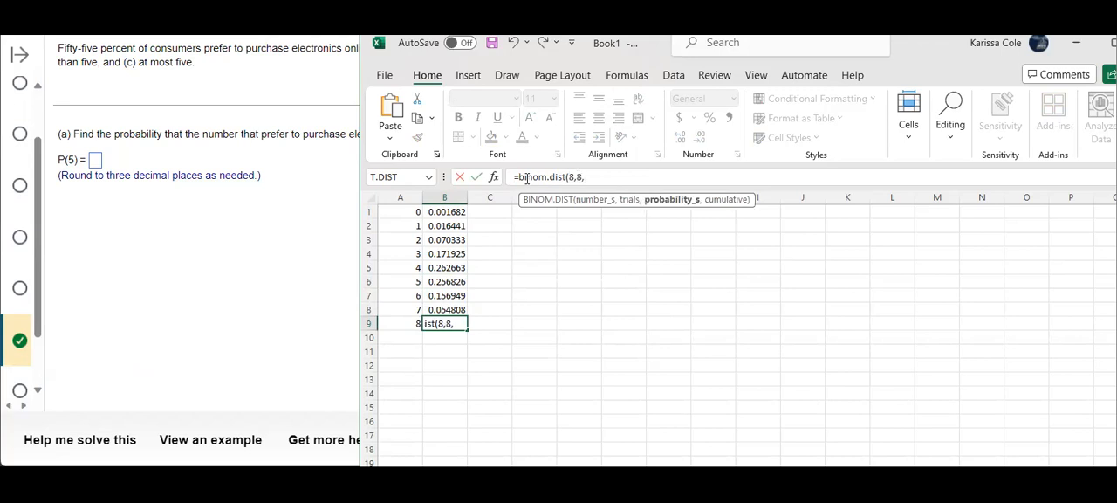
text(.55,false))
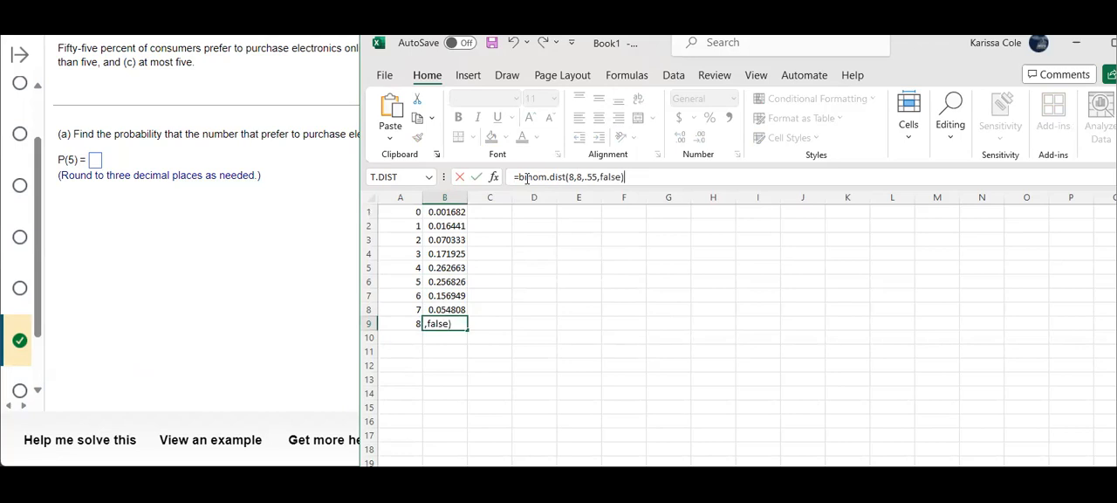
key(Return)
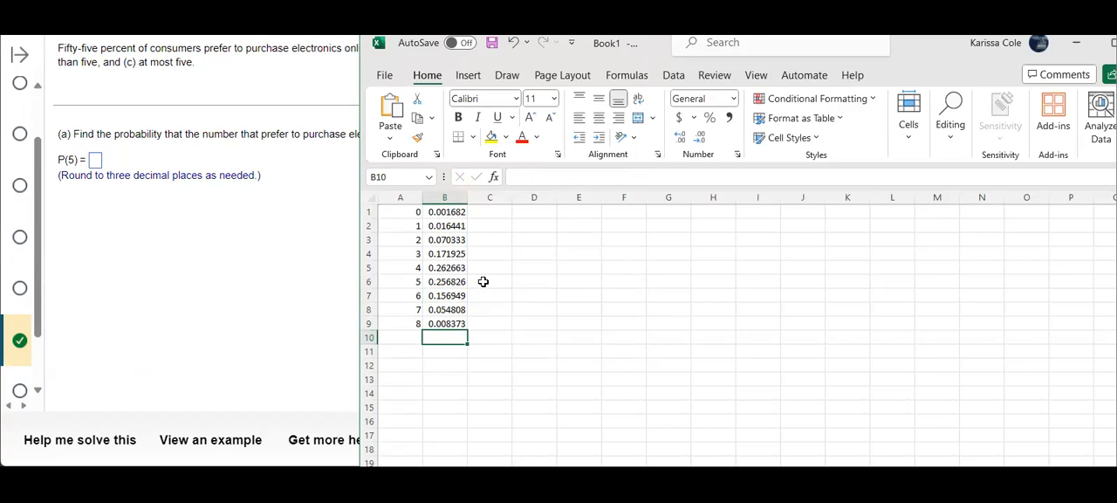
Select cells A3:B3 to examine the table entry for 2 successes
click(449, 239)
drag(449, 239, 407, 238)
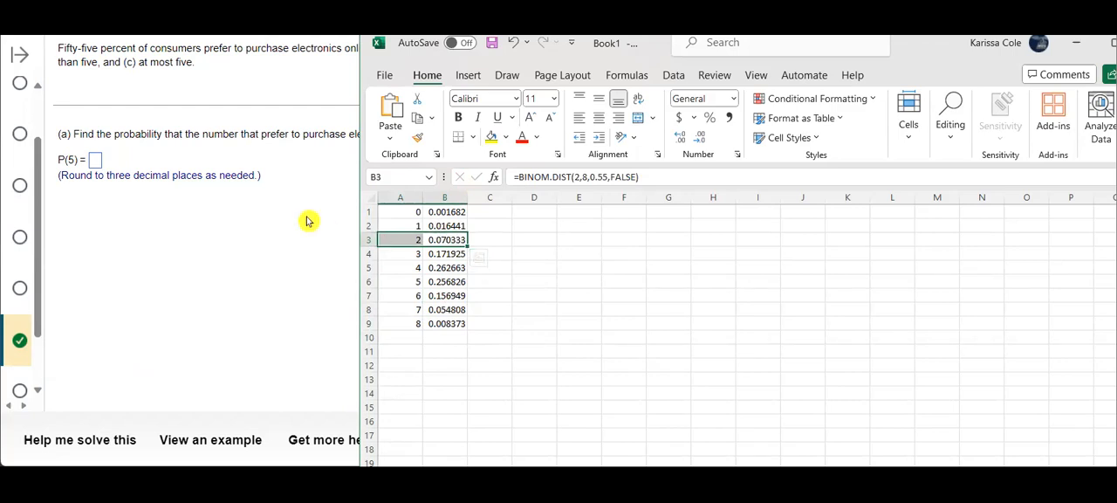
Locate the table entry for 5 successes in row 6 and submit .257 as the answer for P(5)
click(467, 282)
drag(461, 283, 404, 282)
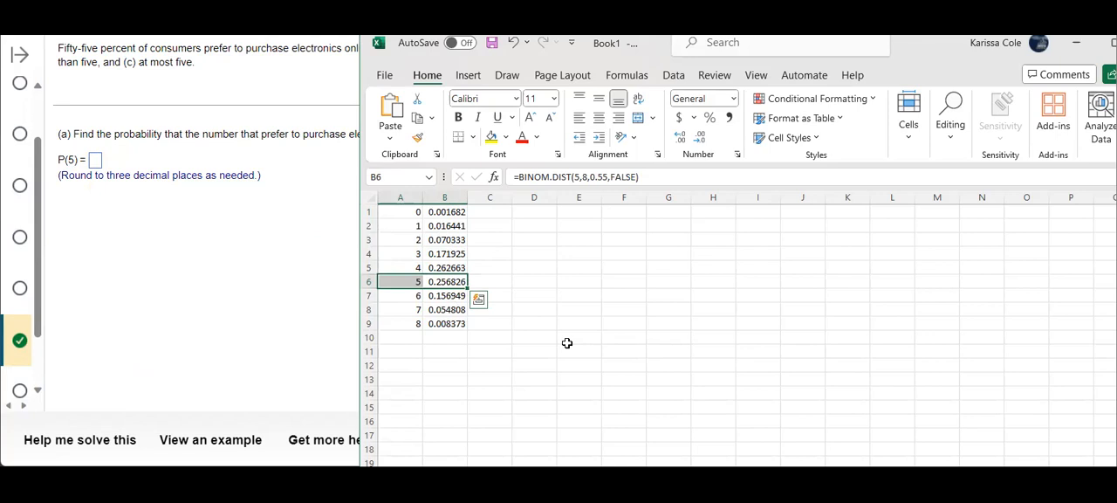
click(94, 162)
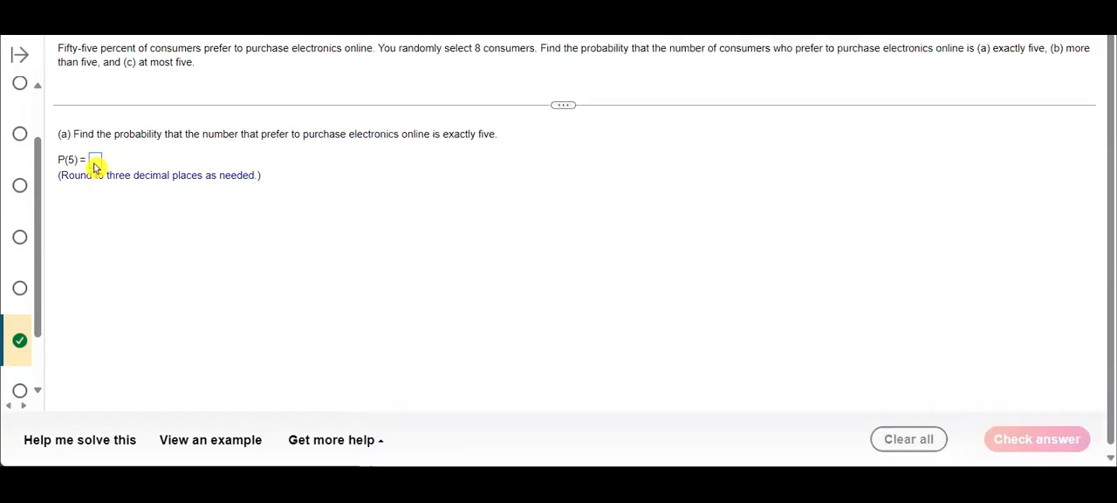
text(.257)
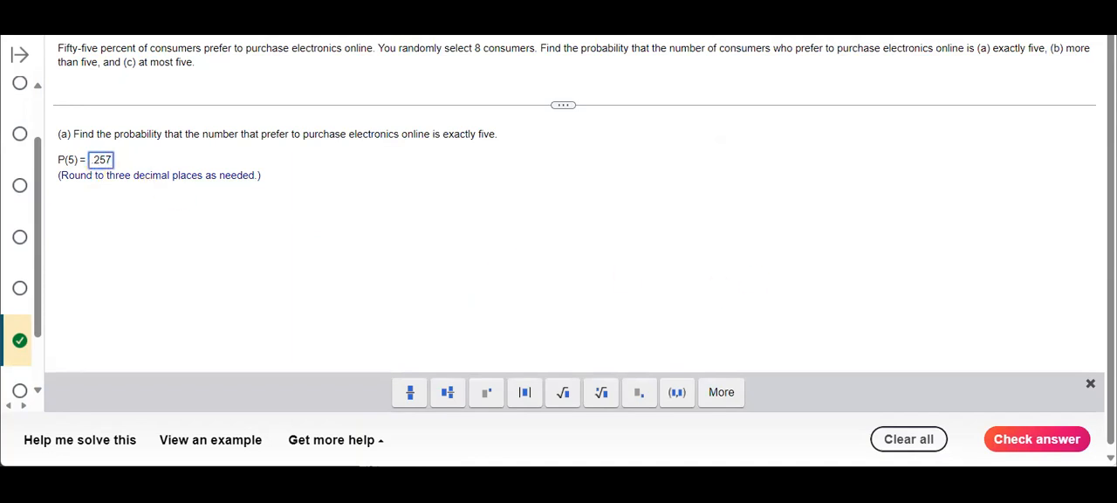
click(1014, 440)
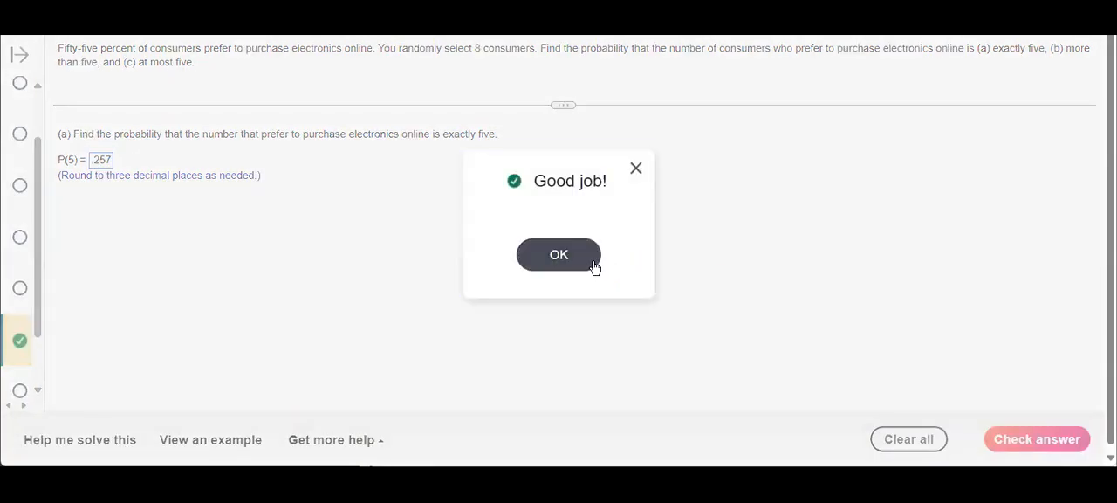
click(595, 267)
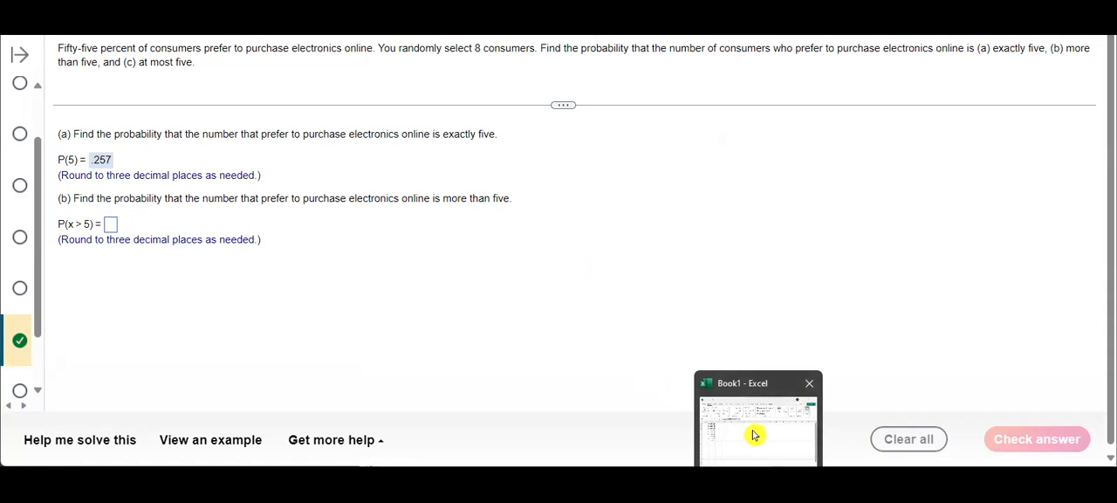
Switch back to Excel and examine the table entries for 6, 7 and 8 successes in A7:B9
click(754, 434)
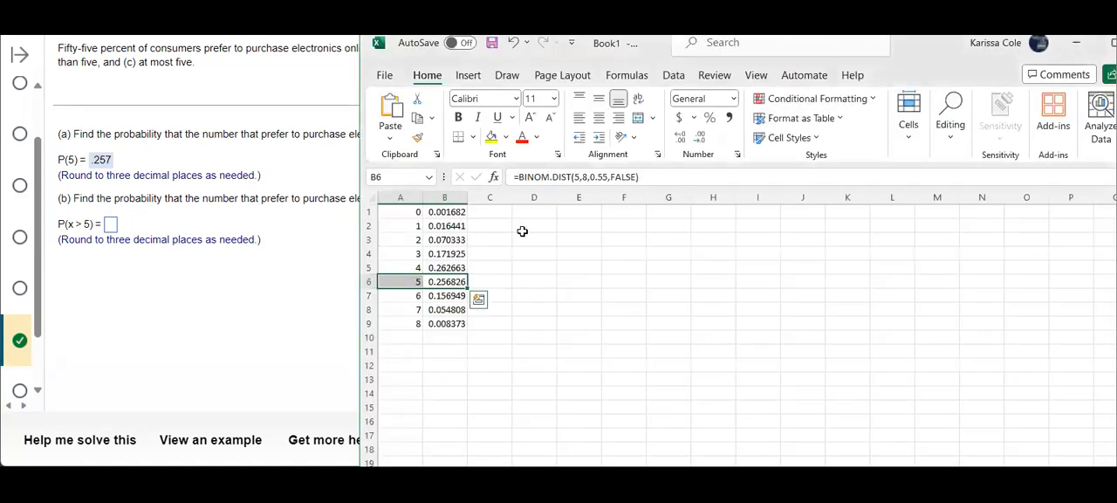
click(408, 297)
drag(408, 297, 442, 324)
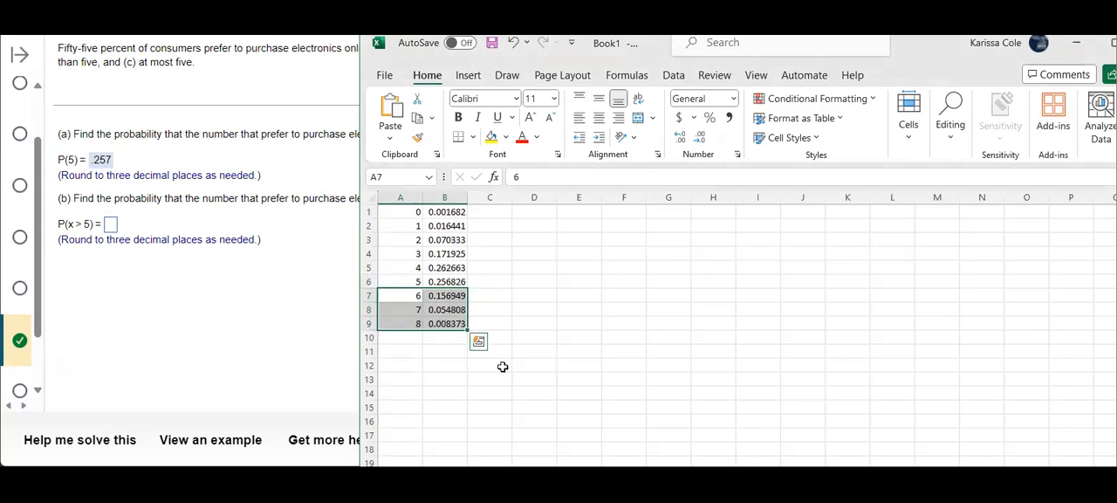
click(457, 297)
click(459, 309)
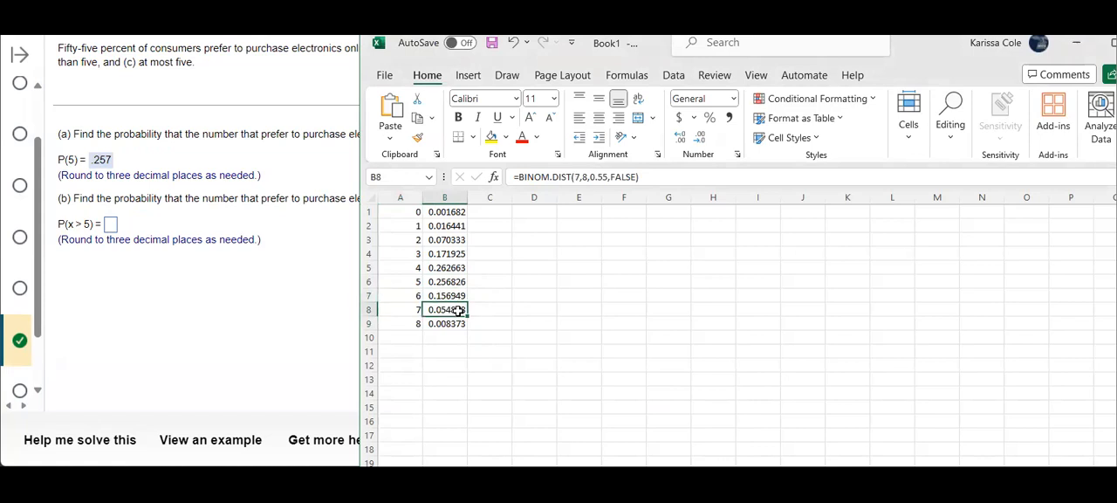
click(458, 322)
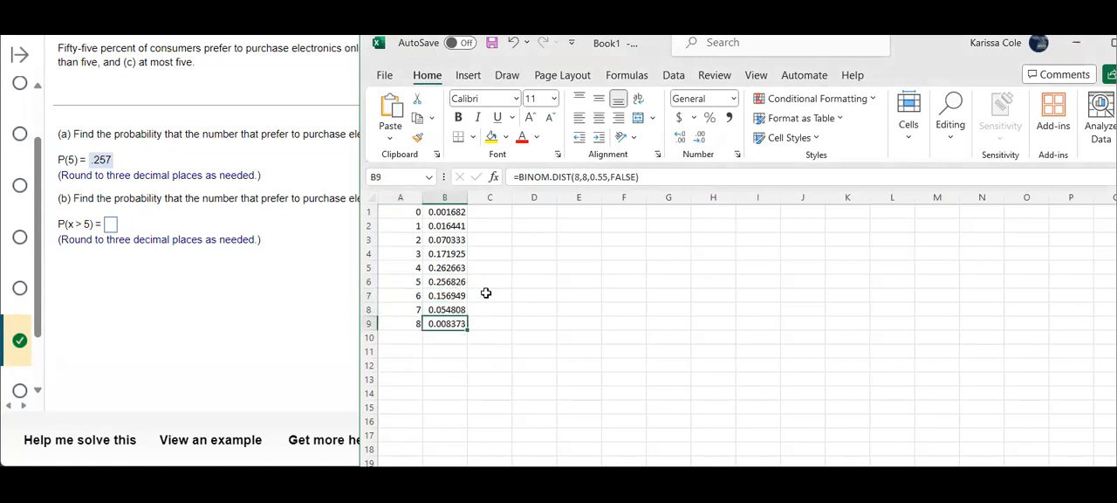
Enter the formula =B7+B8+B9 in cell C10 to add the probabilities of more than five successes
click(485, 337)
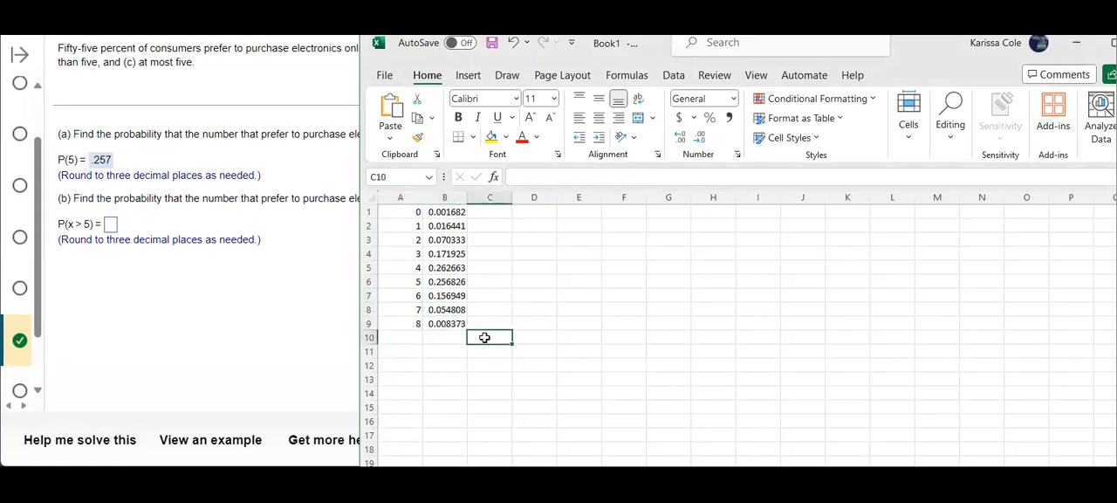
text(=)
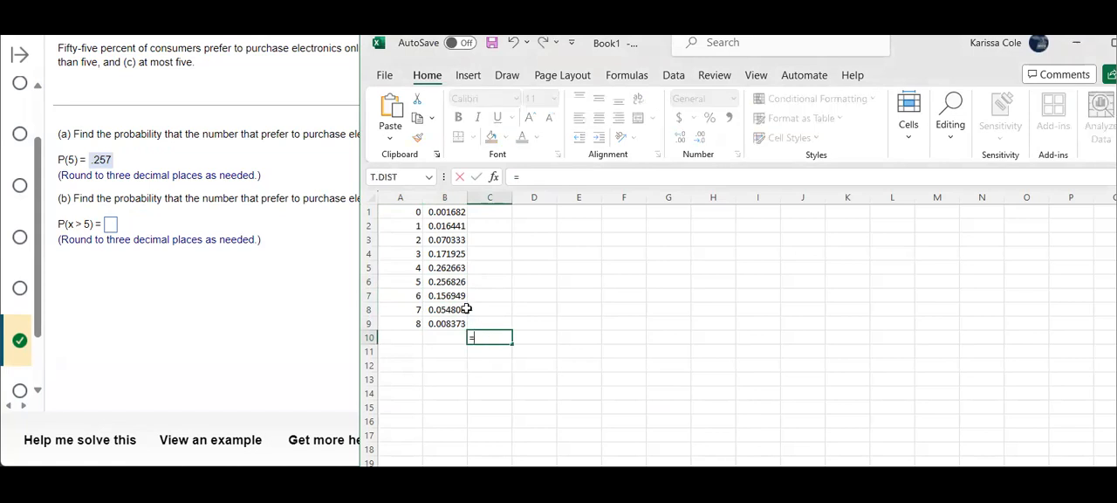
click(452, 297)
text(+)
click(445, 310)
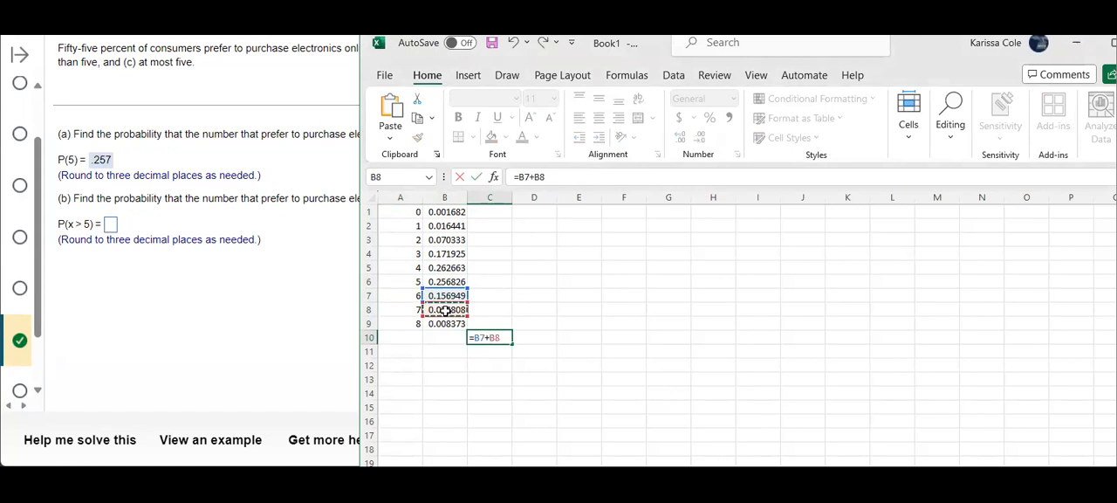
text(+)
click(452, 324)
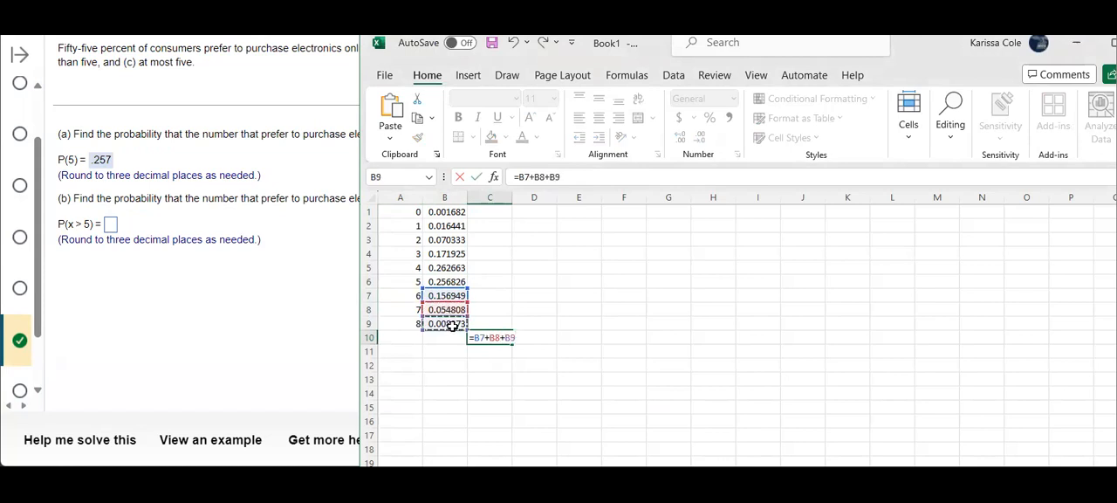
text(+)
key(Return)
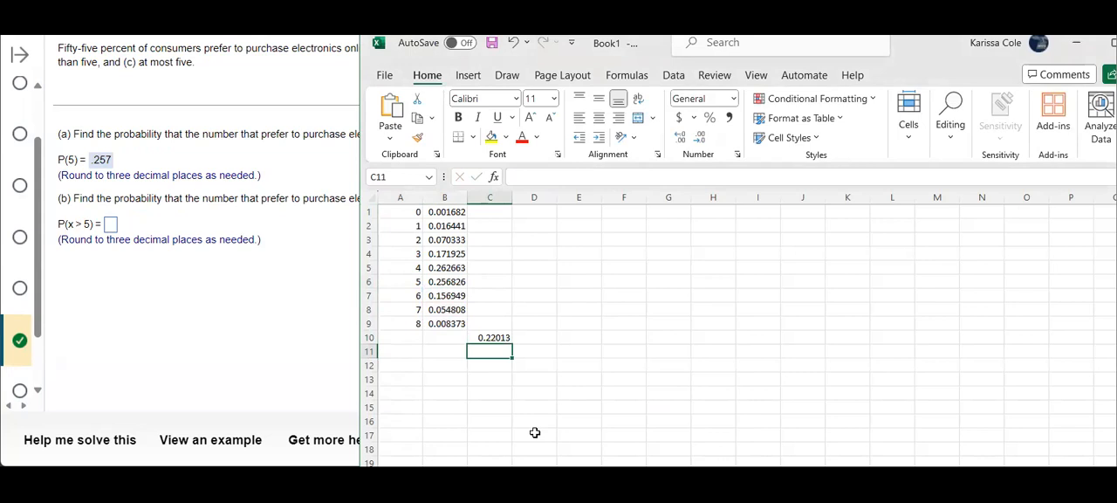
Submit .220 as the answer for P(x > 5) in the homework question and dismiss the feedback
click(111, 226)
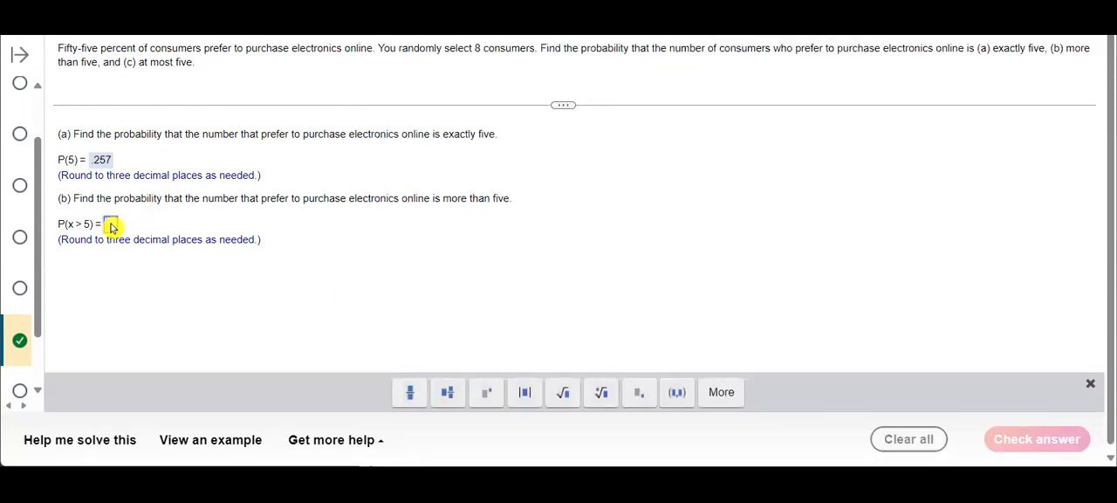
text(.220)
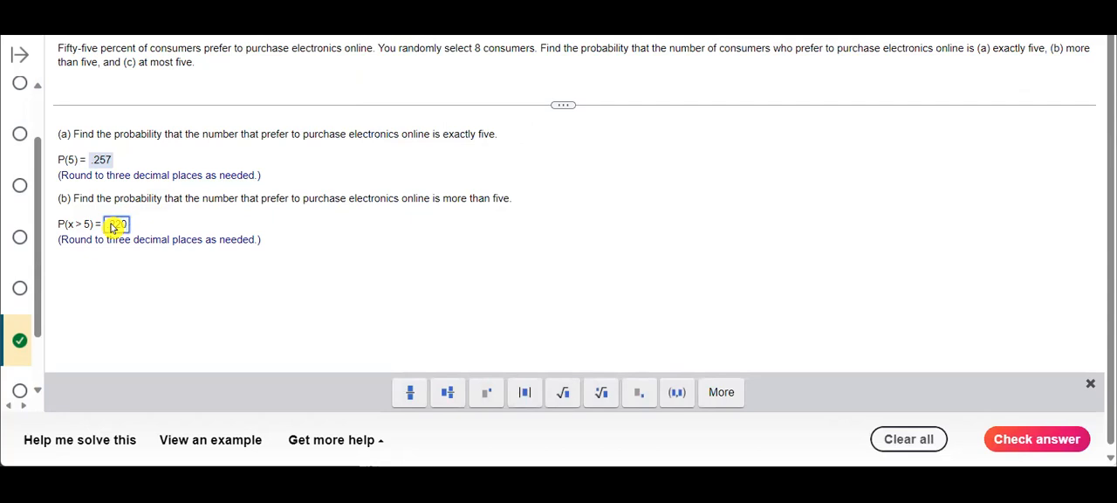
key(Return)
click(549, 273)
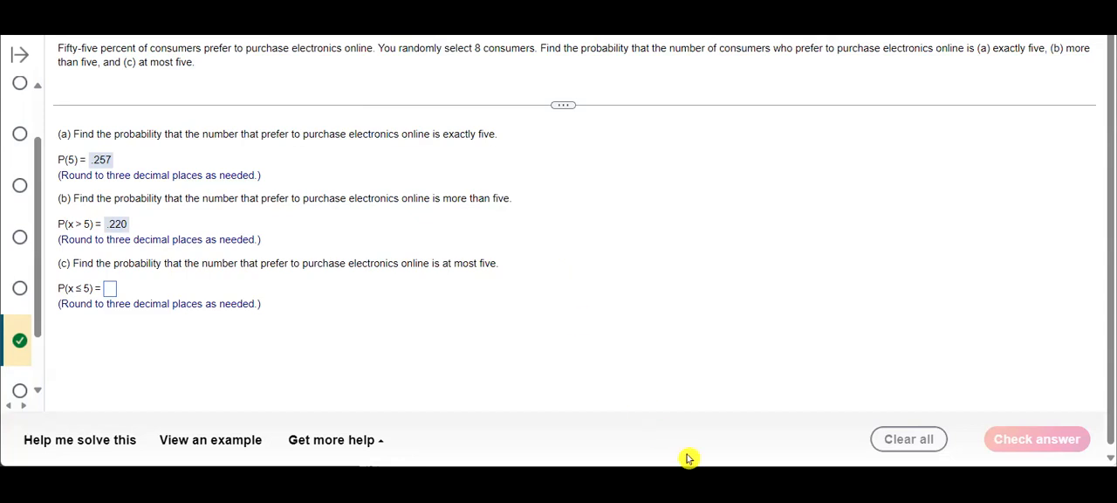
Switch back to Excel and select A1:B6 to examine the entries for at most five successes
mouse_move(759, 476)
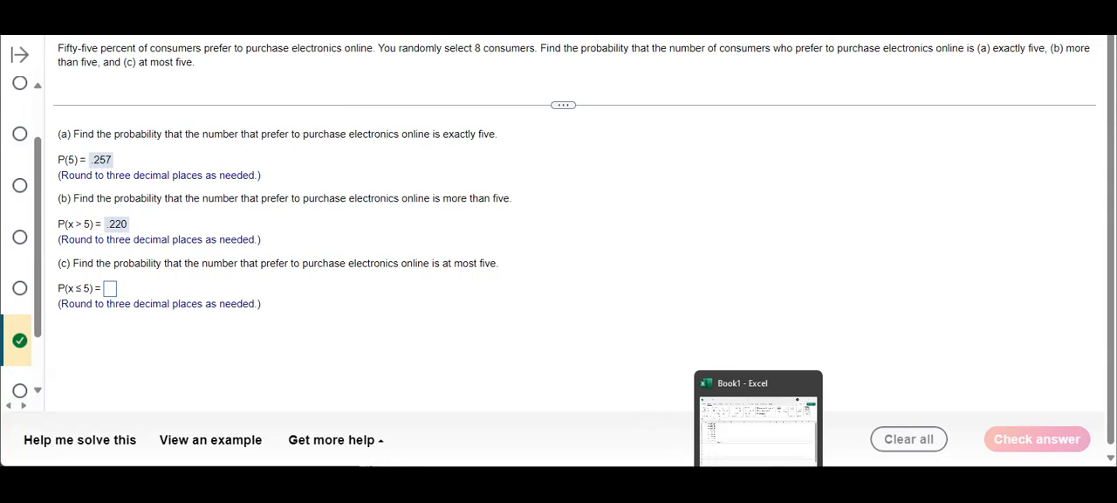
click(758, 476)
click(393, 216)
drag(393, 216, 462, 283)
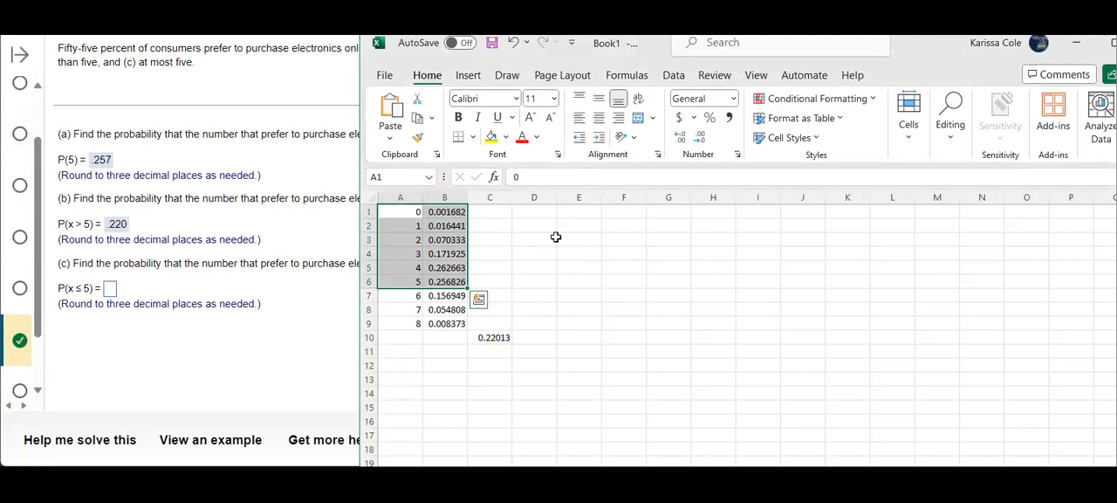
Enter the formula =B1+B2+B3+B4+B5+B6 in cell C1 to add the probabilities of at most five successes
click(500, 216)
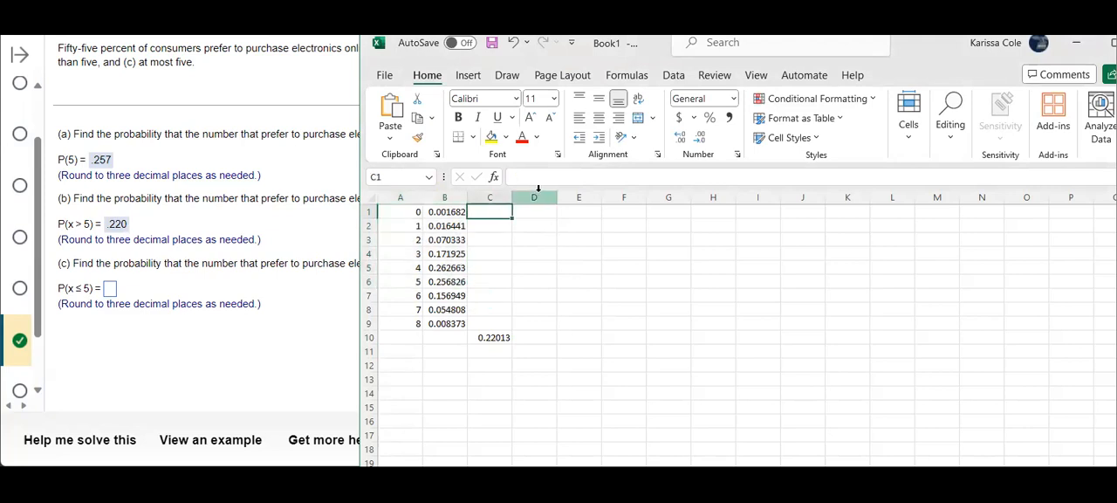
text(=)
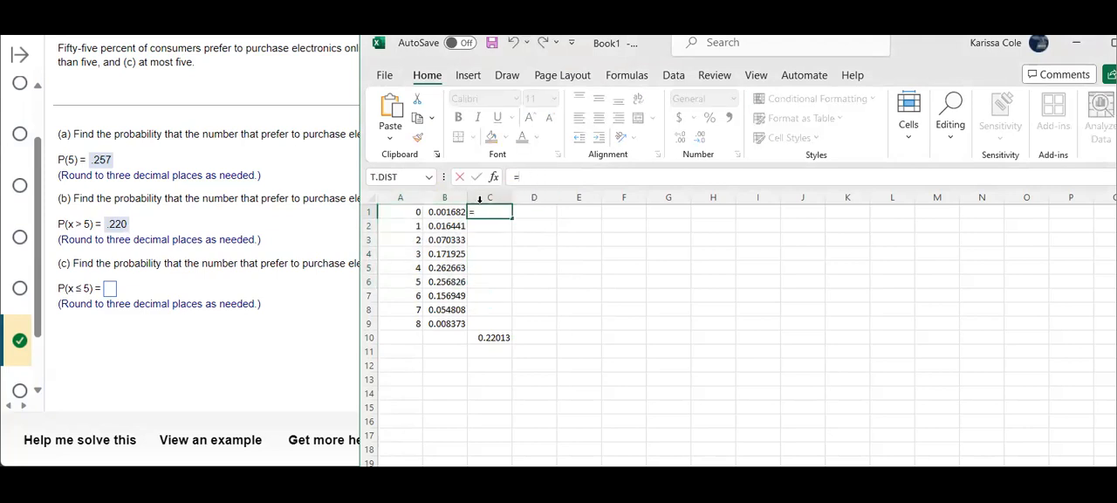
click(450, 212)
text(+)
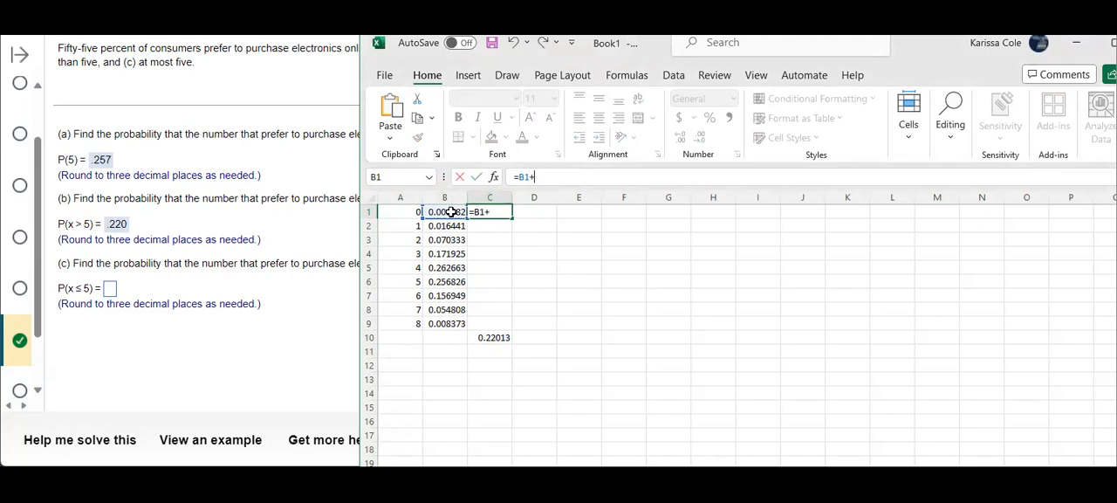
click(443, 227)
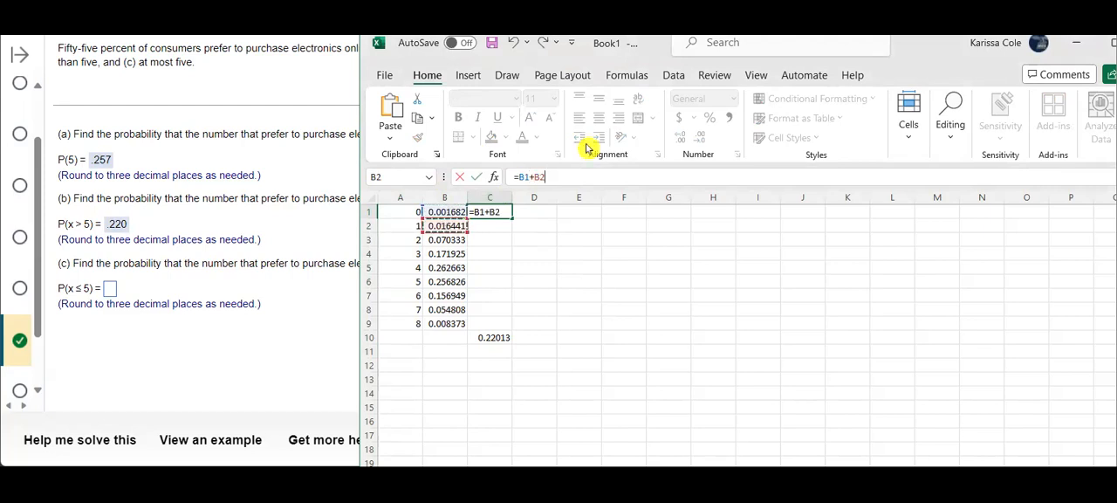
text(+)
click(458, 239)
text(+)
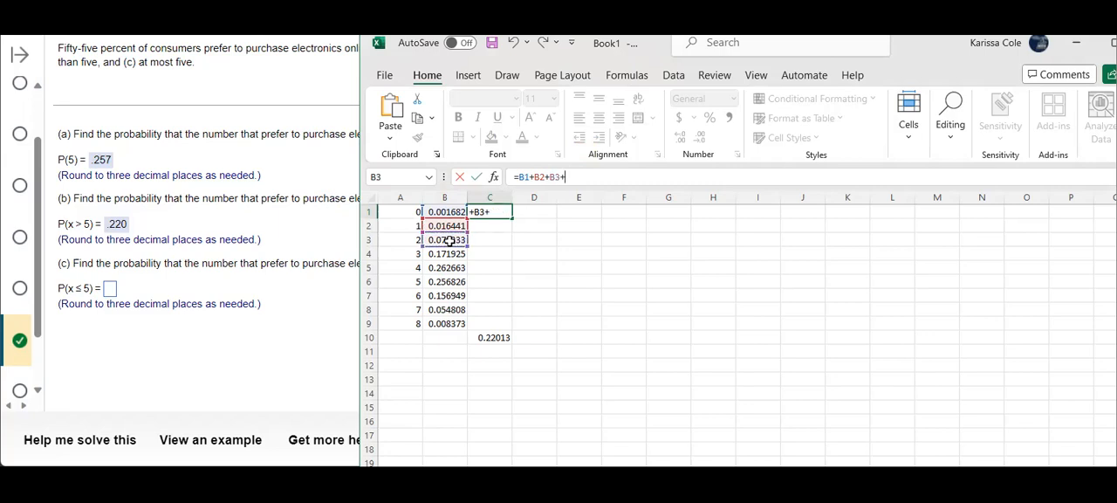
click(448, 254)
text(+)
click(442, 267)
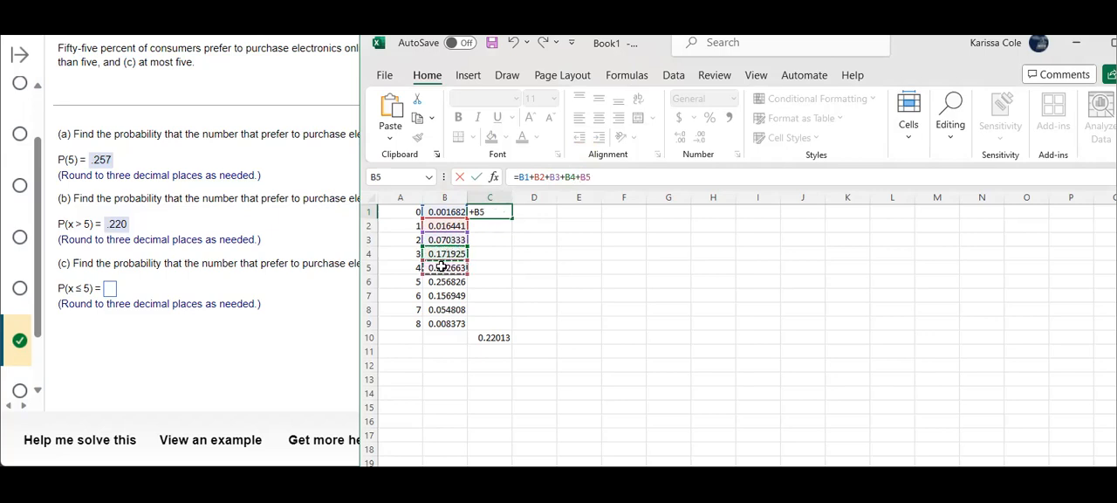
text(+)
click(433, 283)
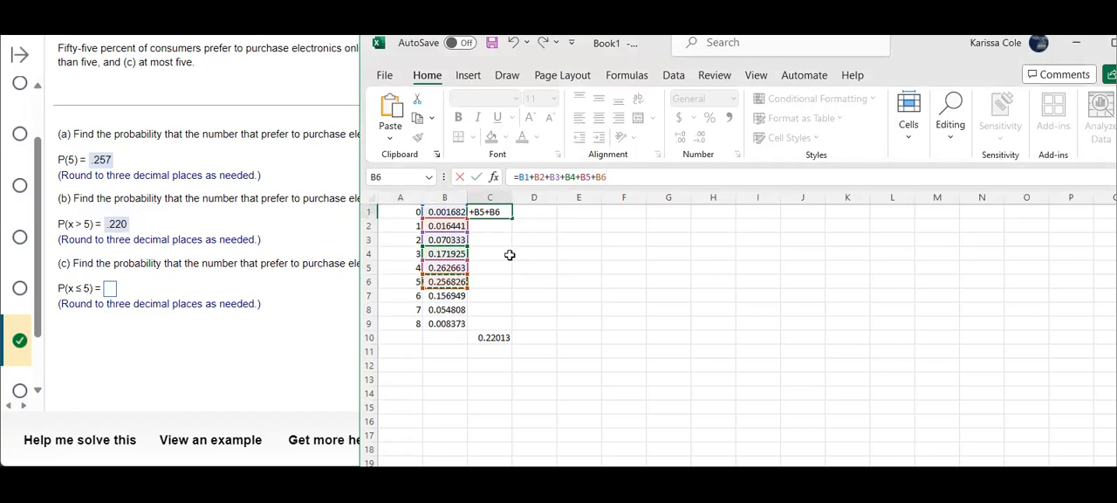
key(Return)
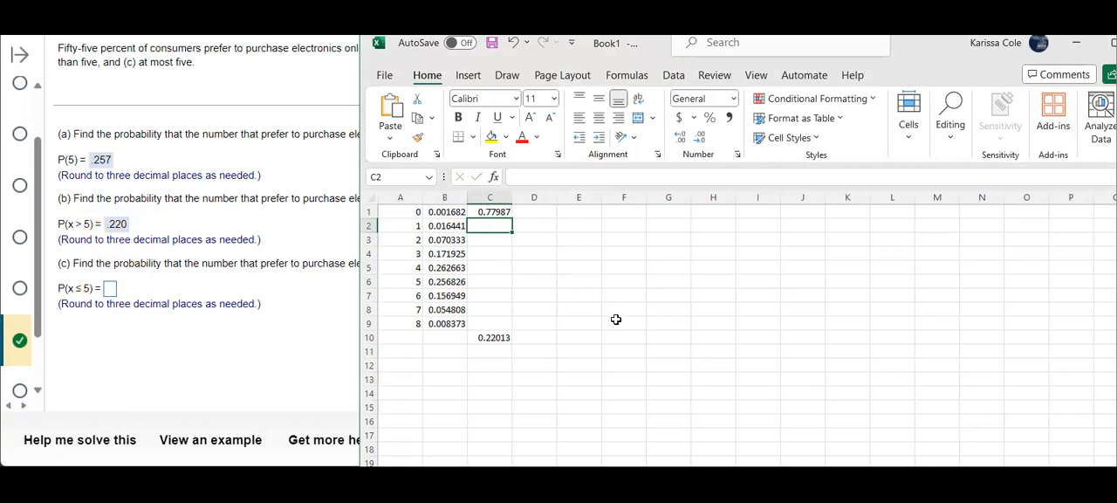
Enter a formula in cell D1 that subtracts cell C10 from 1 to compute P(x ≤ 5) by the complement
click(533, 214)
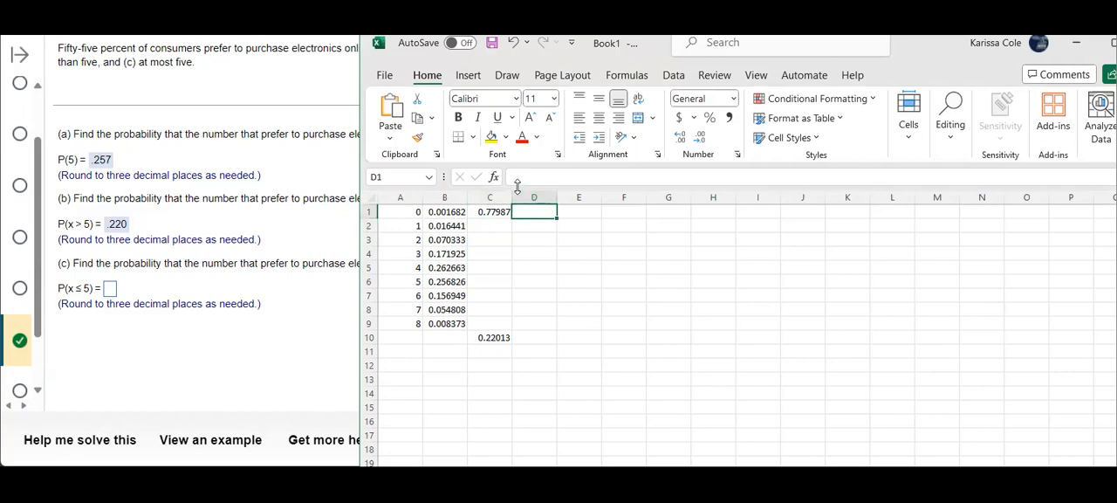
click(517, 176)
text(=)
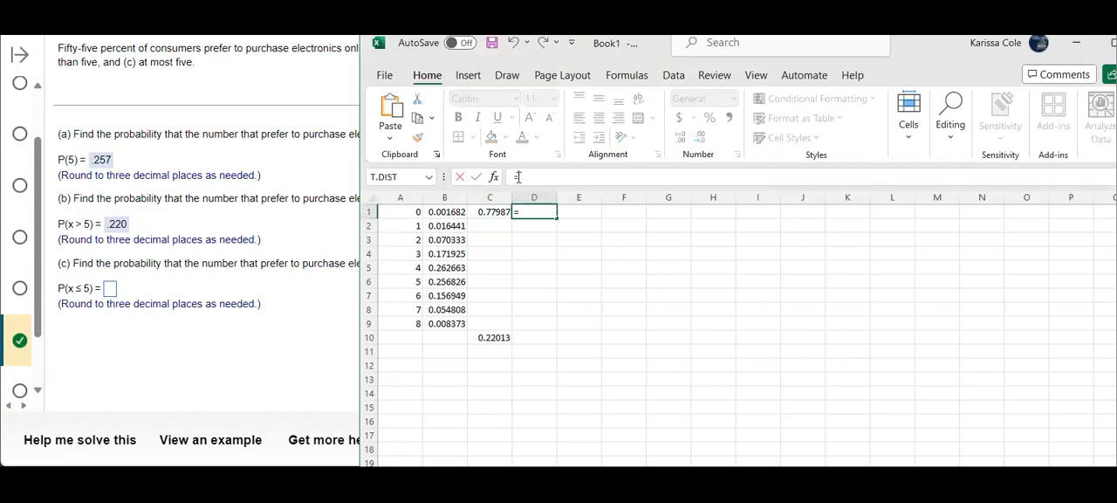
text(1-)
click(489, 337)
key(Return)
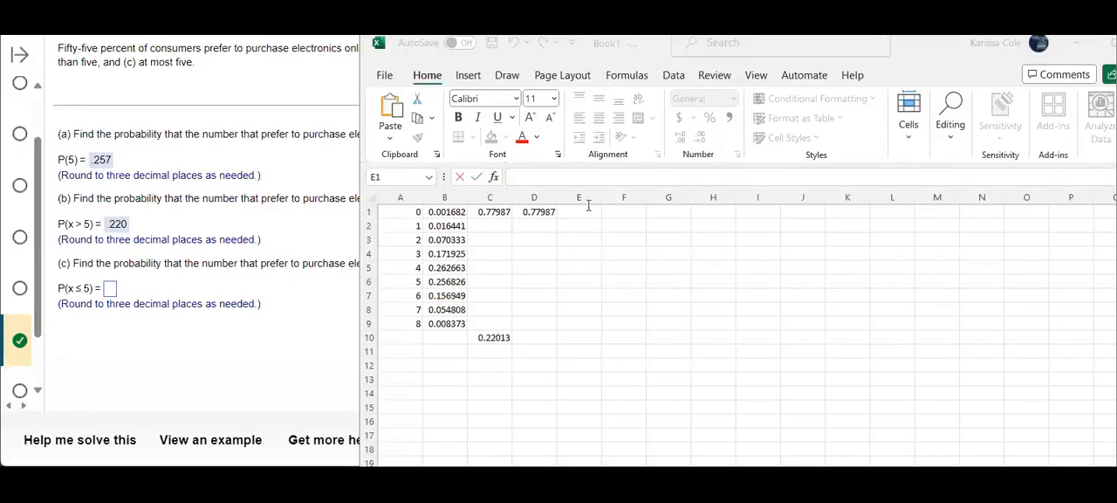
Examine the individual probabilities in cells B1 through B9 one after another
click(456, 213)
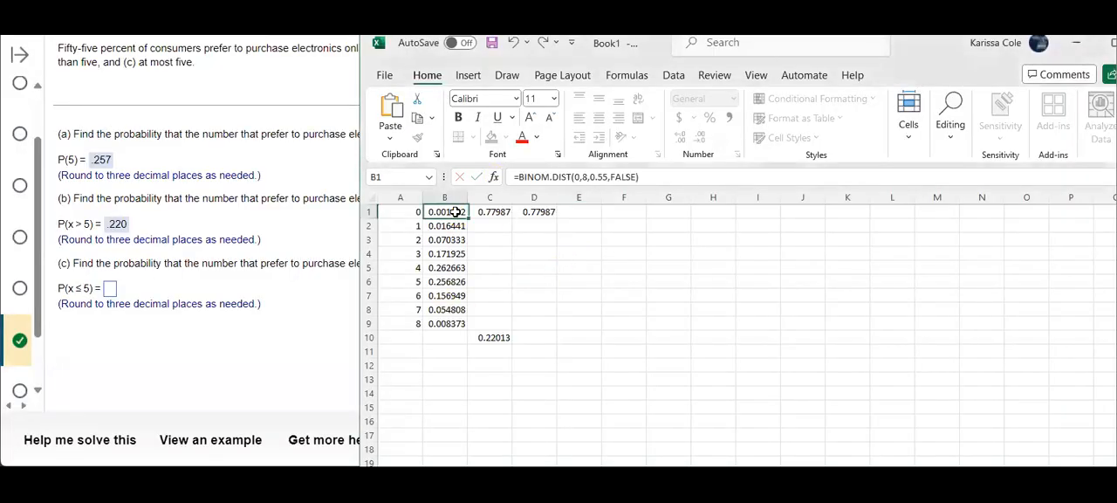
click(454, 226)
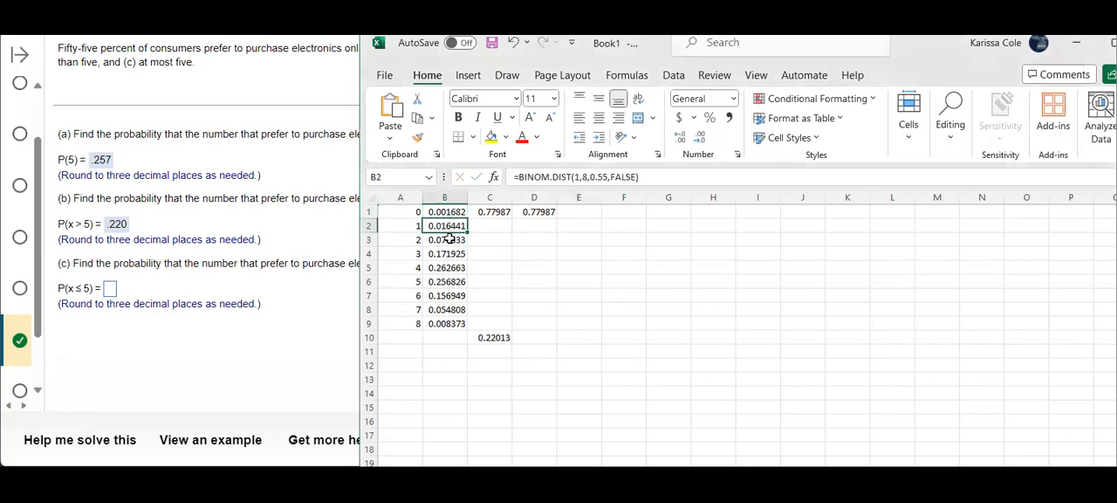
click(447, 242)
click(445, 253)
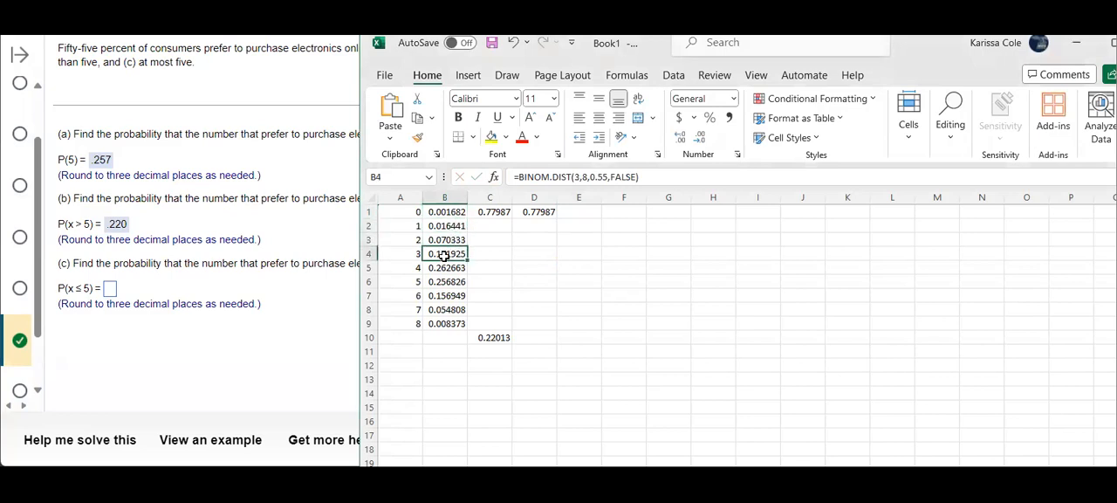
click(443, 271)
click(440, 282)
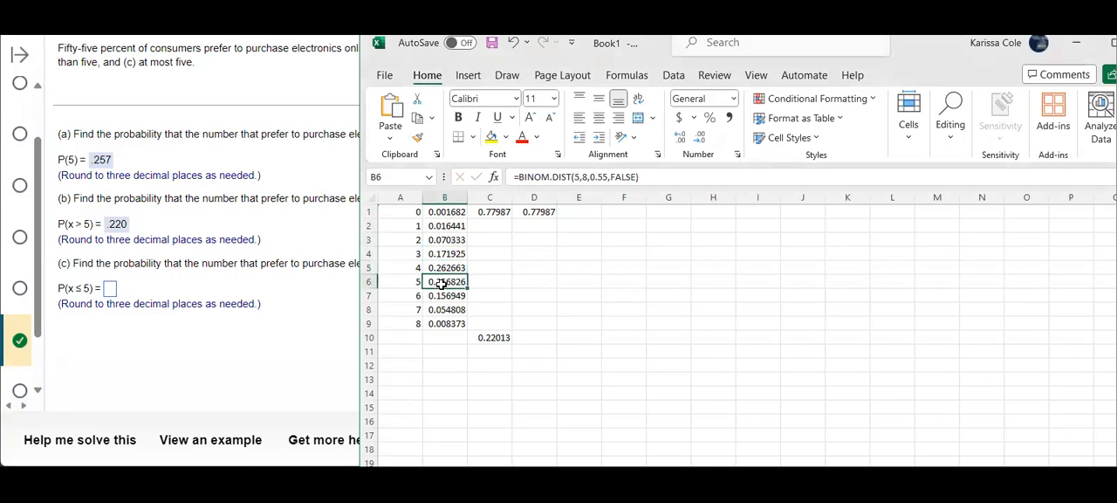
click(441, 296)
click(441, 309)
click(441, 324)
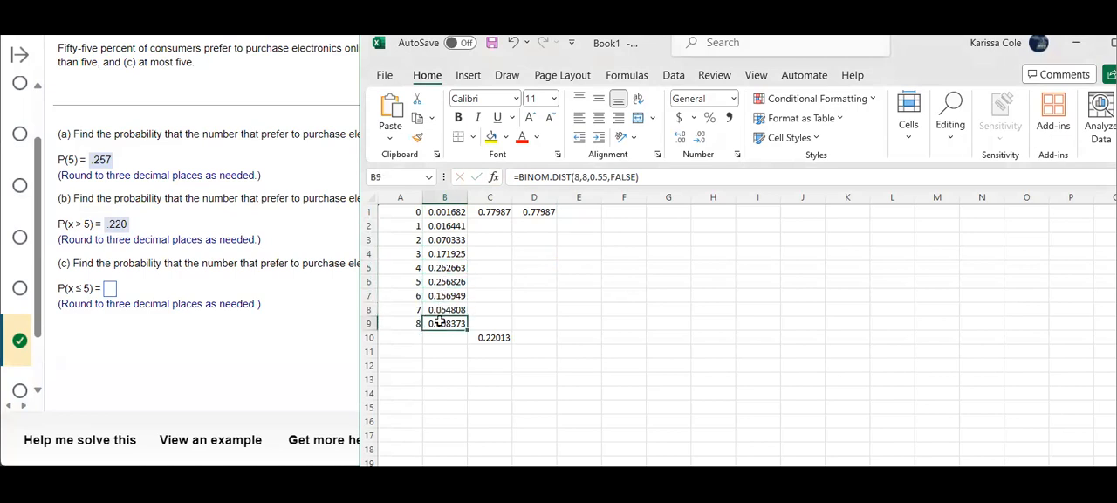
Enter the formula =BINOM.DIST(5,8,.55,TRUE) in cell E1 to compute P(x ≤ 5) cumulatively
click(578, 213)
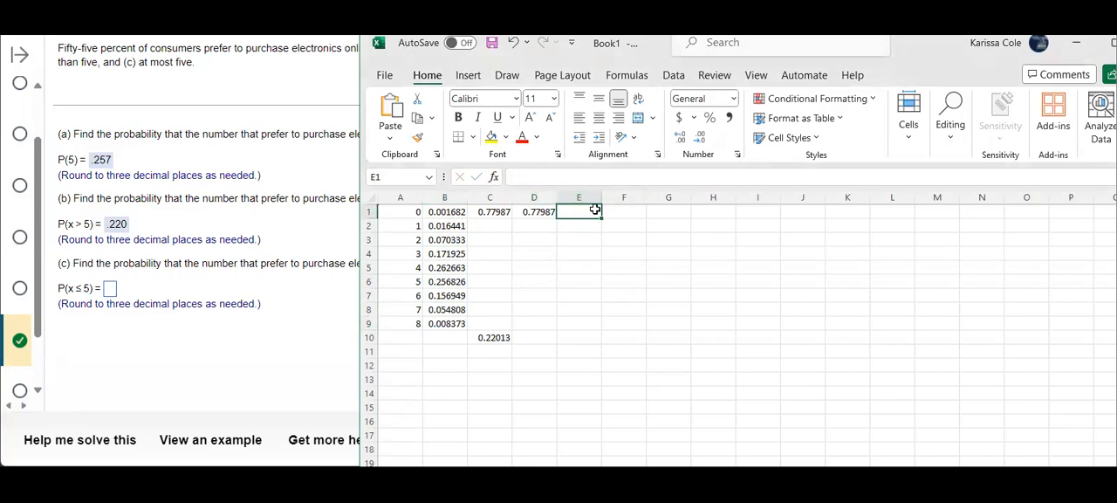
click(557, 178)
text(=)
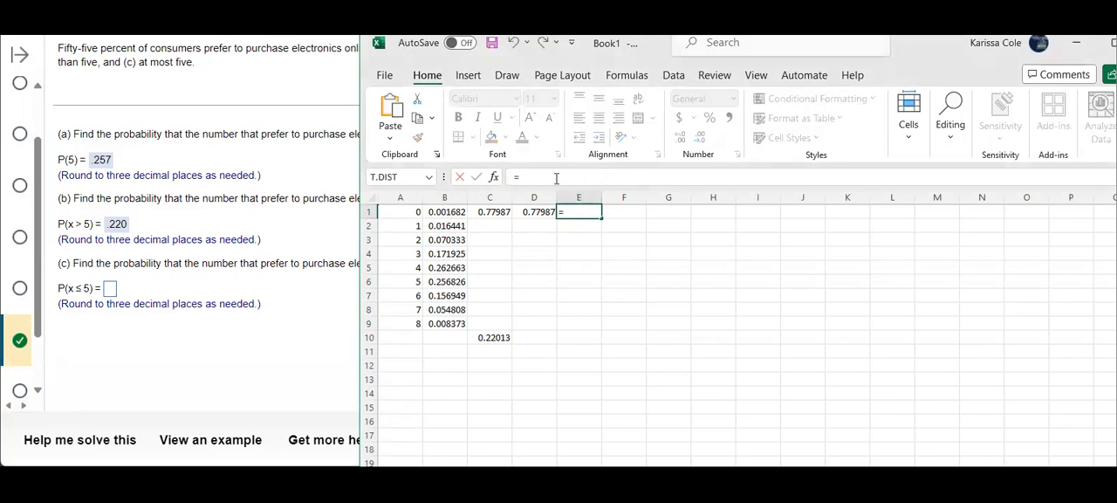
text(binom)
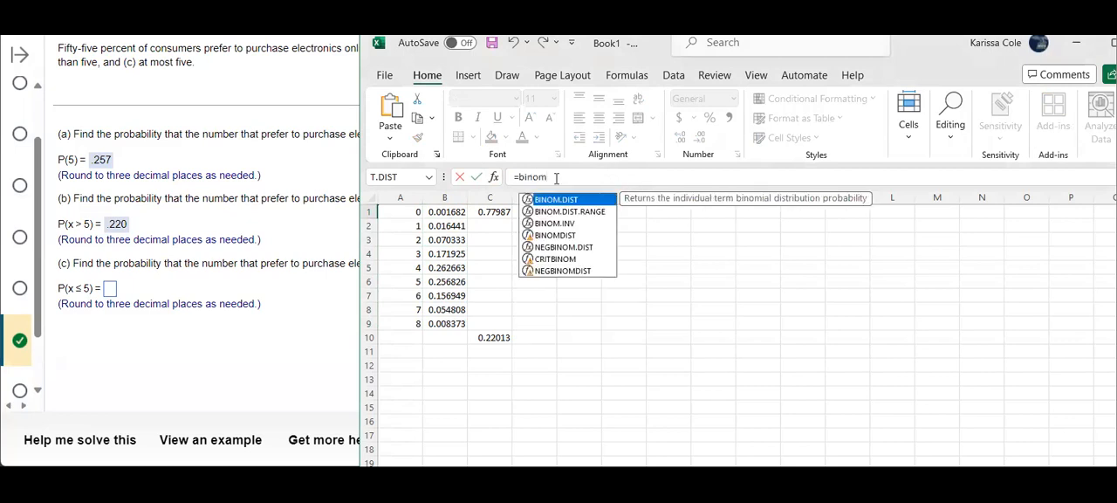
text(.dist()
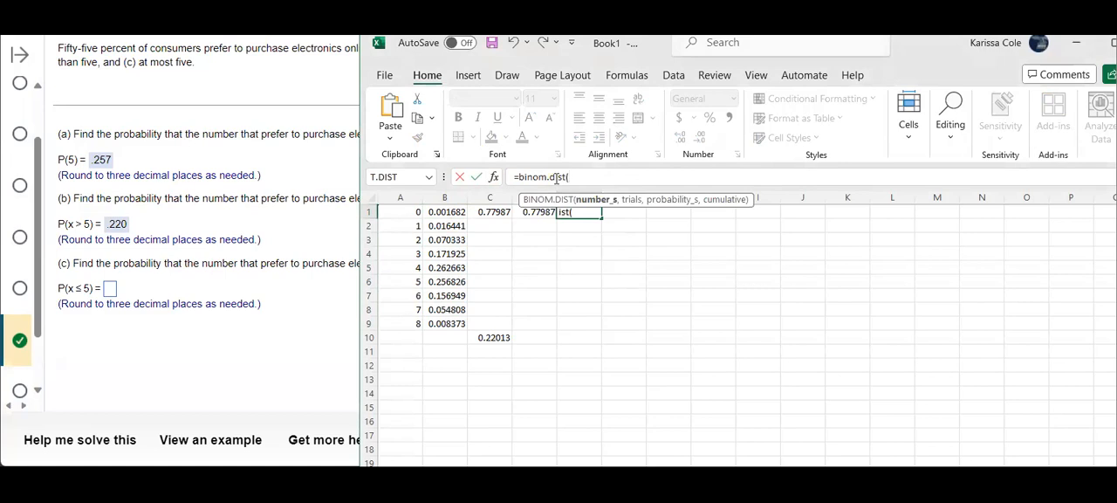
text(5,8,.55,)
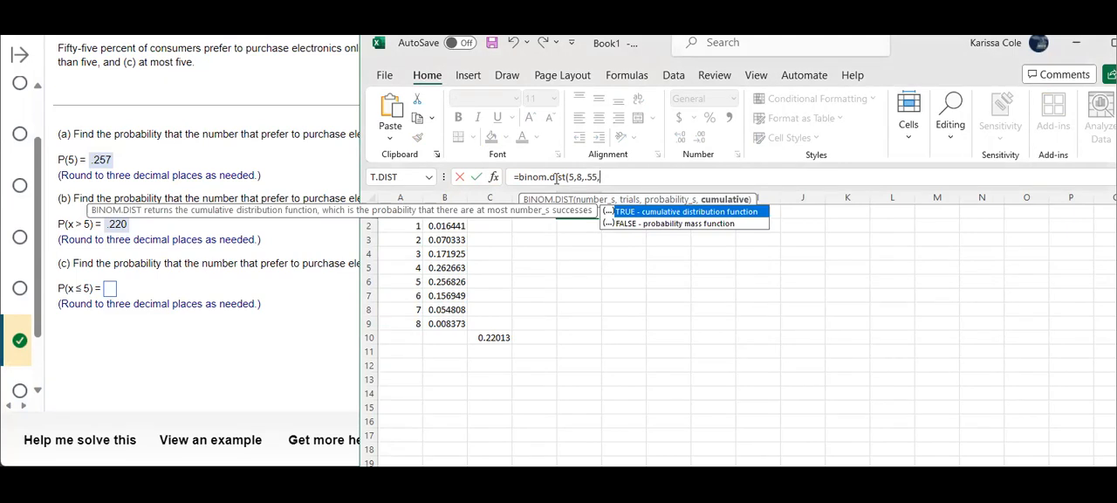
text(true)
text())
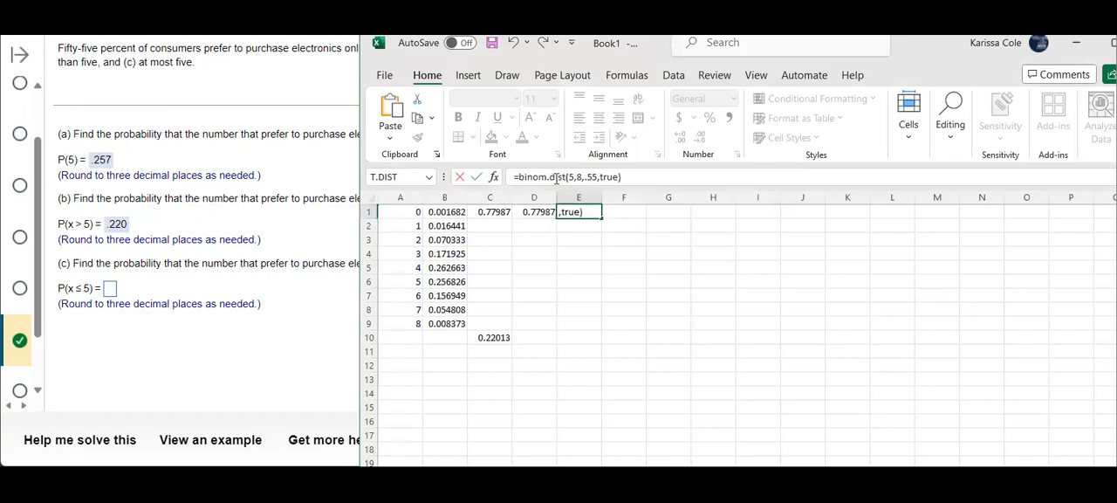
key(Return)
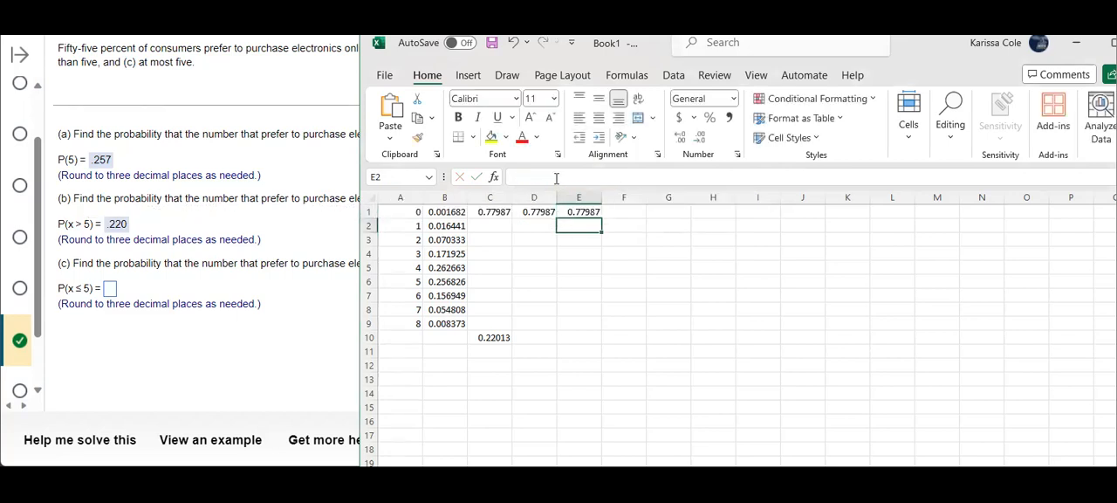
Compare the formulas in cells C1, D1 and E1 that each compute P(x ≤ 5)
click(490, 213)
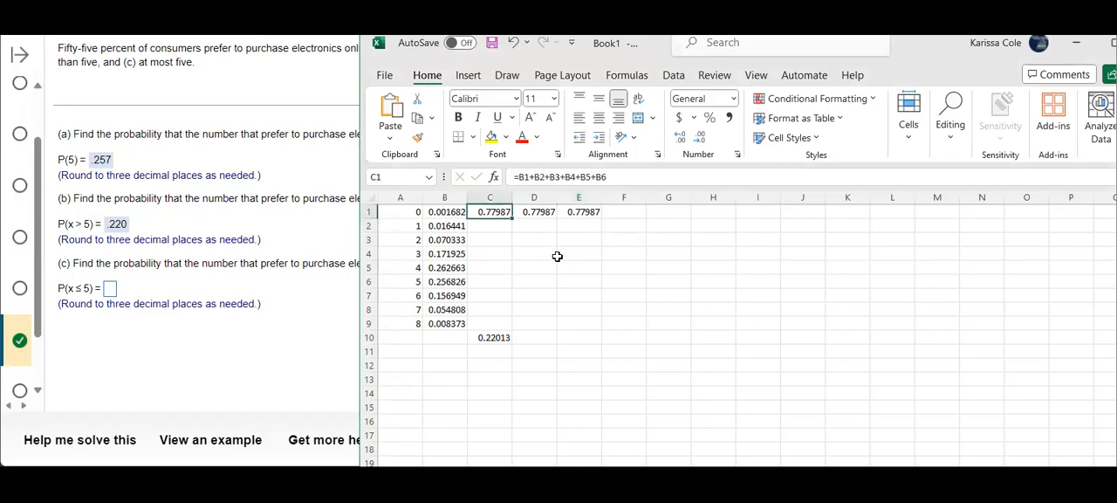
click(539, 213)
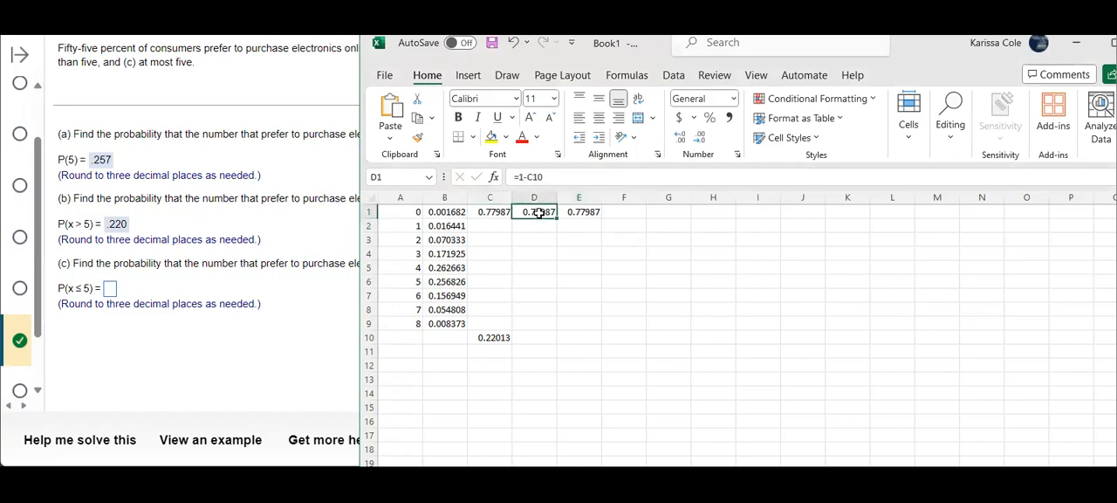
click(586, 213)
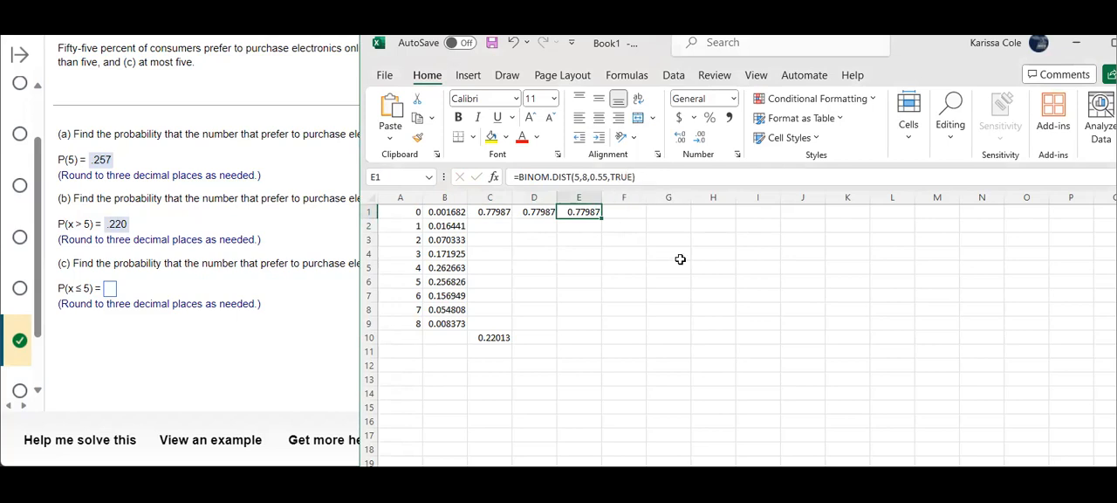
Switch to the online question, enter .780 as the answer for P(x ≤ 5) in part (c), and submit it for checking
click(109, 294)
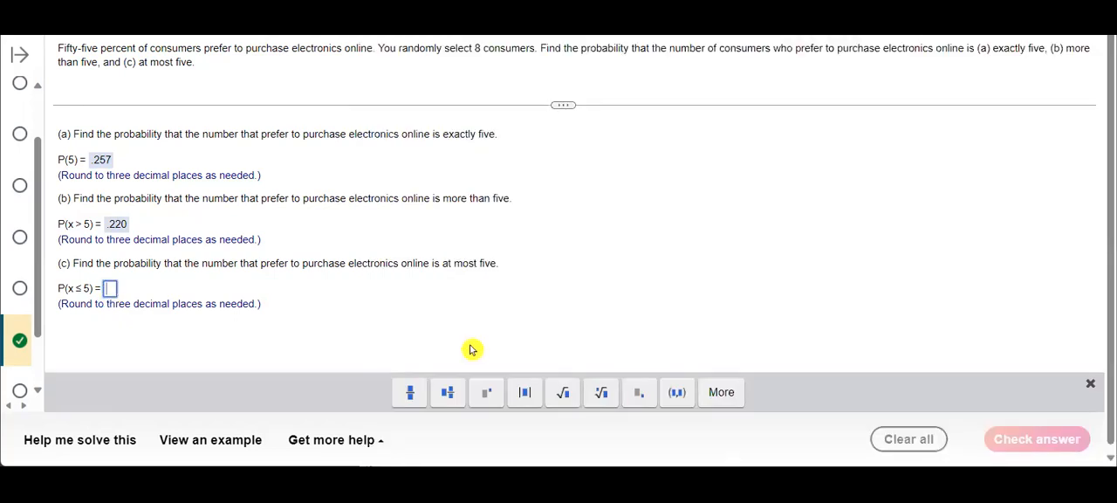
text(.)
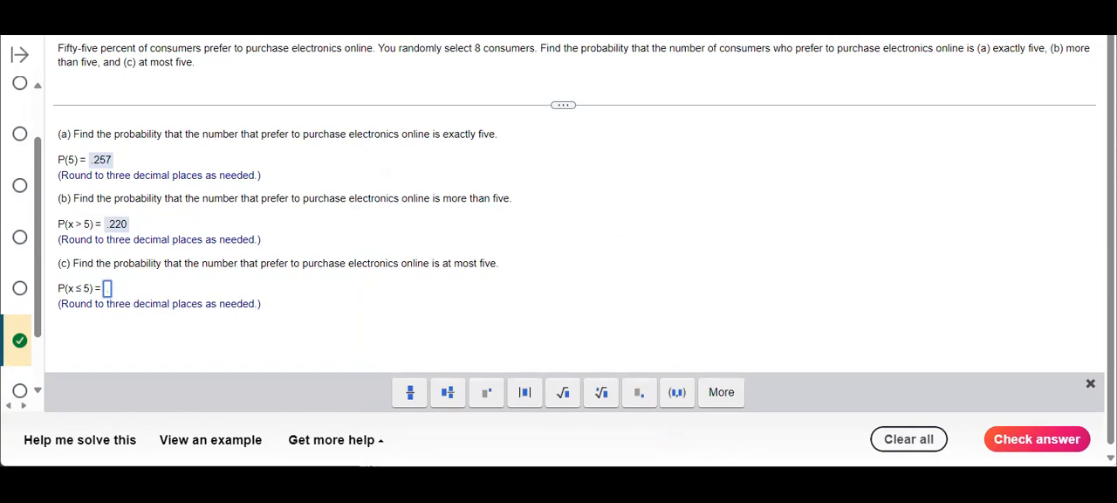
key(alt+Tab)
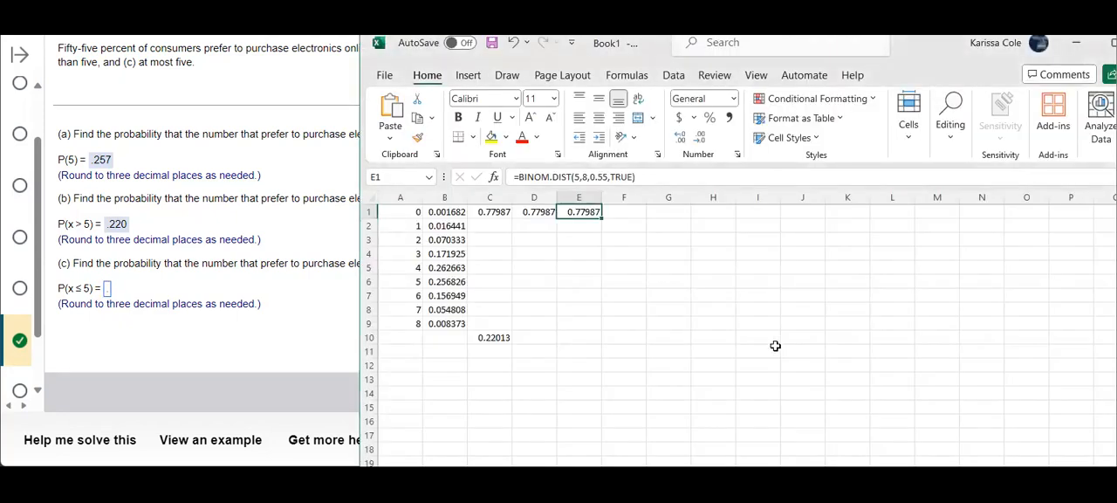
click(116, 305)
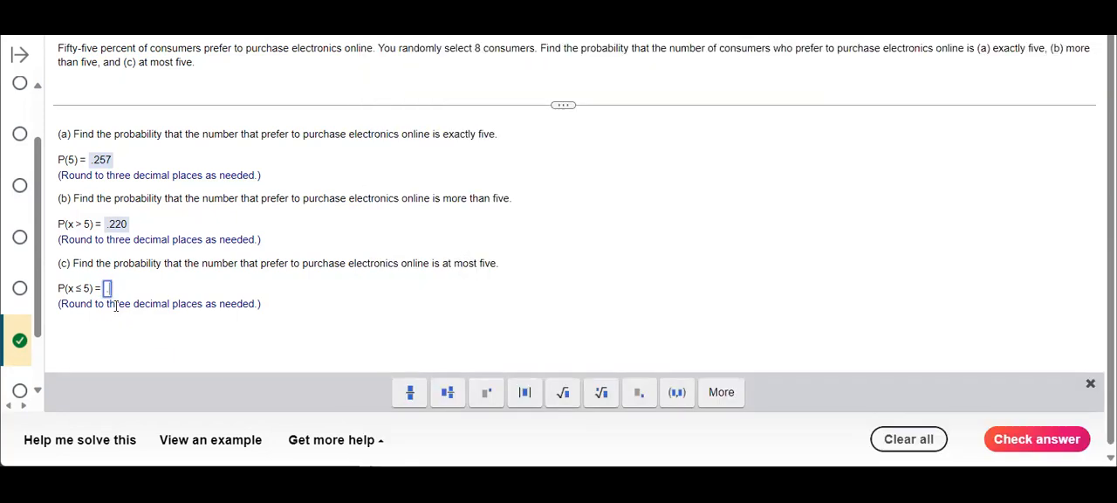
text(780)
click(1011, 438)
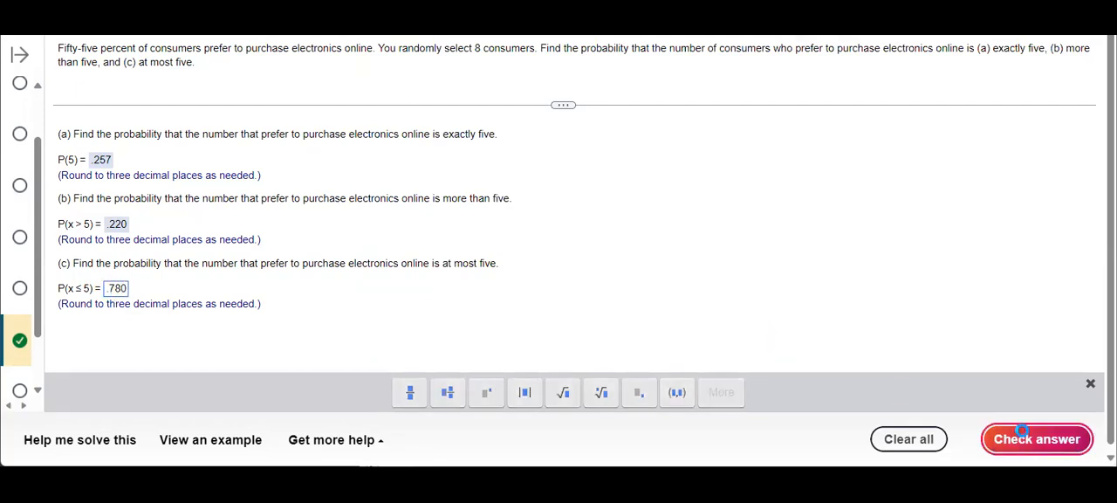